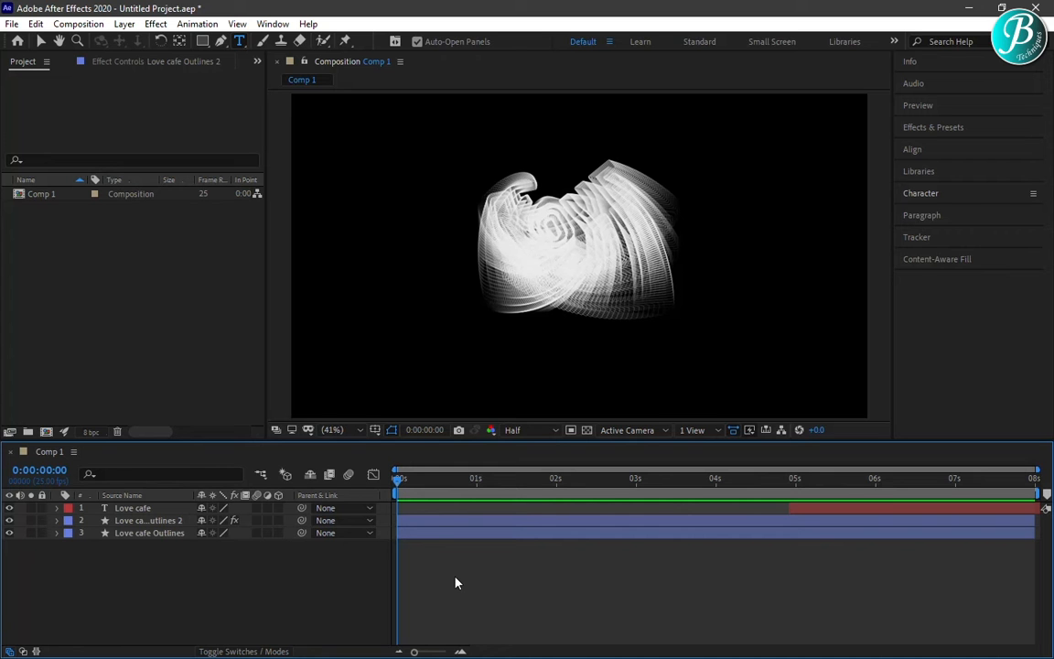
- Preview the finished logo animation in Comp 1 with the composition view maximized, and restore the workspace layout
{"action": "key", "text": "grave"}
{"action": "key", "text": "grave"}
{"action": "key", "text": "space"}
{"action": "key", "text": "grave"}
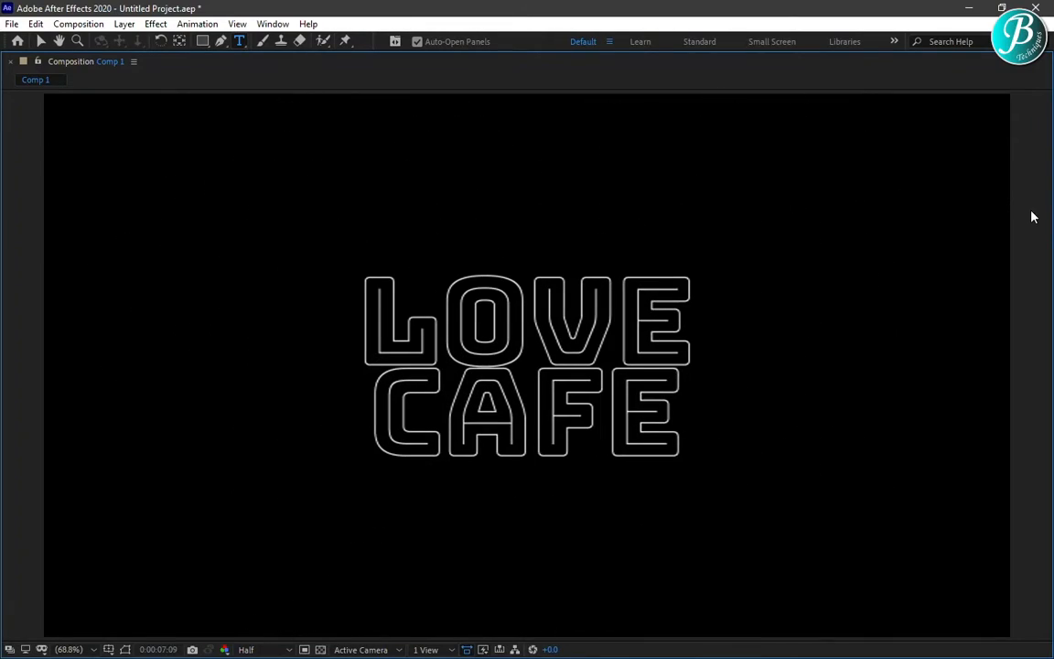
{"action": "key", "text": "grave"}
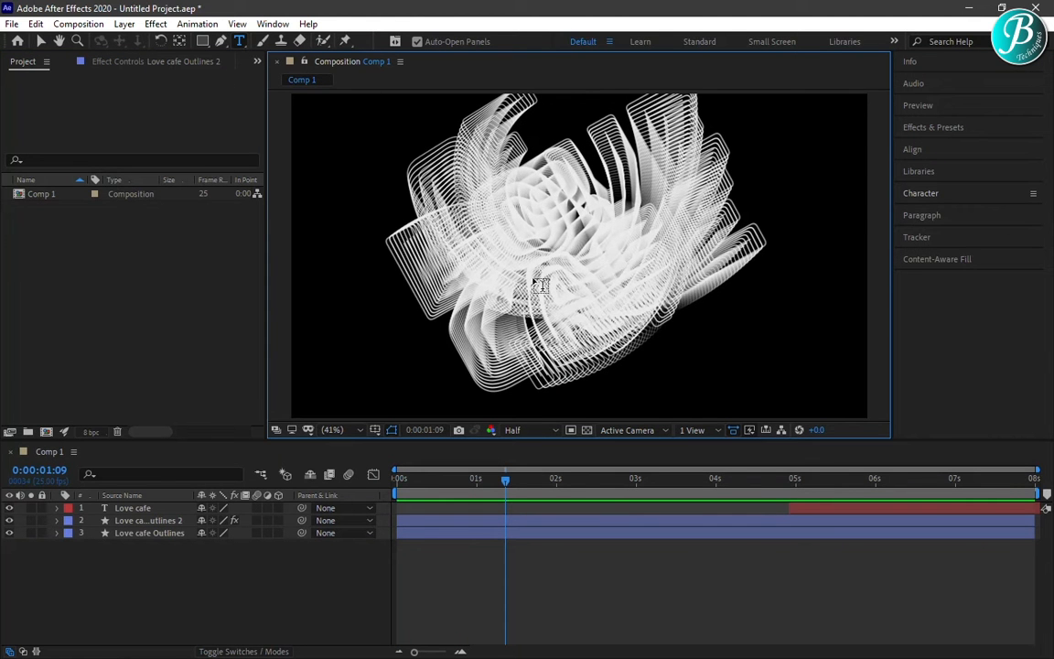
- Create a new composition named "repeater logo" with a duration of 8 seconds
{"action": "left_click", "coordinate": [46, 433]}
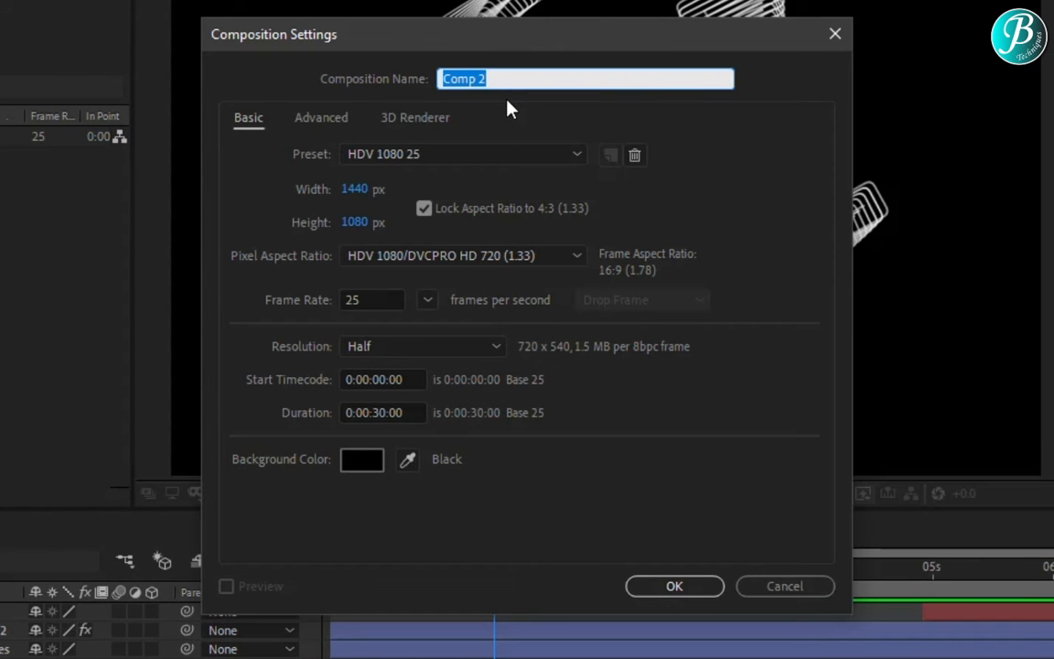
{"action": "type", "text": "reap"}
{"action": "key", "text": "BackSpace"}
{"action": "key", "text": "BackSpace"}
{"action": "type", "text": "peater logo"}
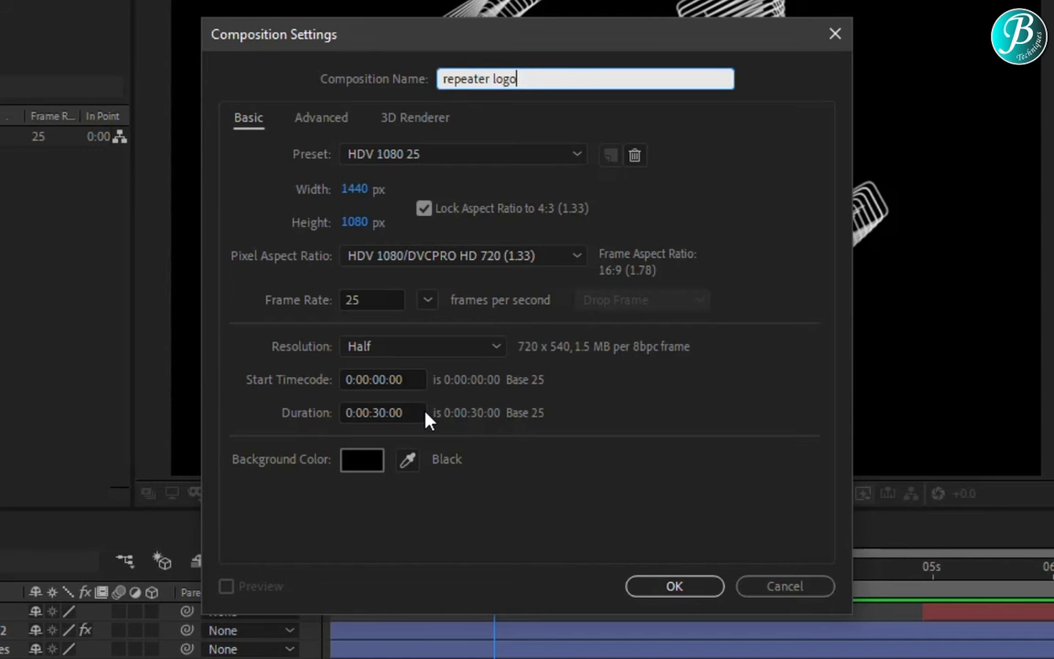
{"action": "left_click_drag", "start_coordinate": [419, 413], "coordinate": [338, 417]}
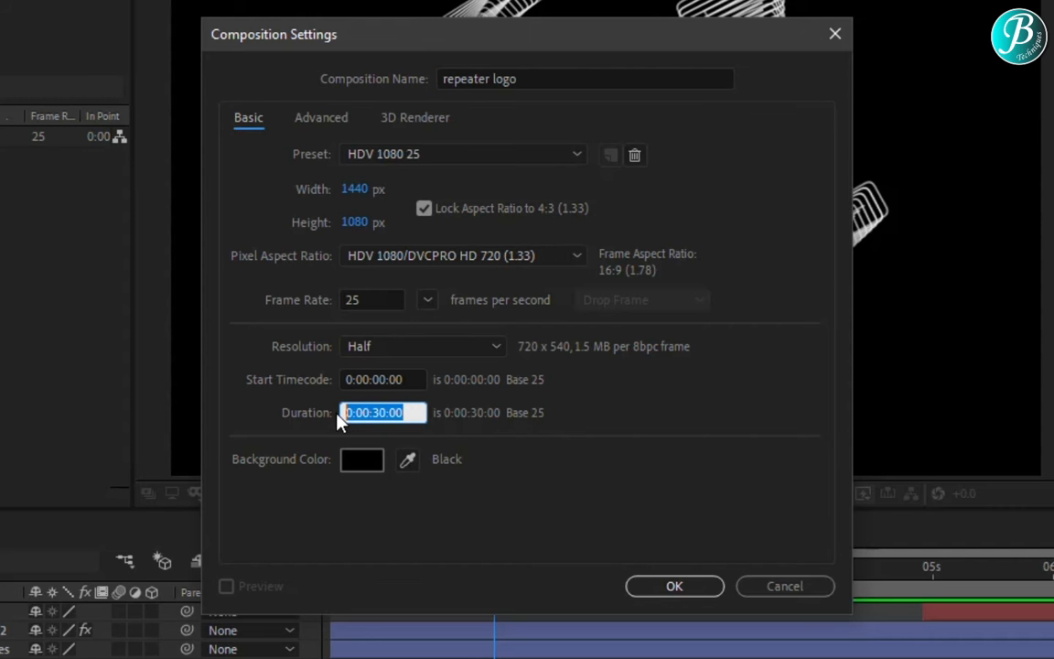
{"action": "type", "text": "8."}
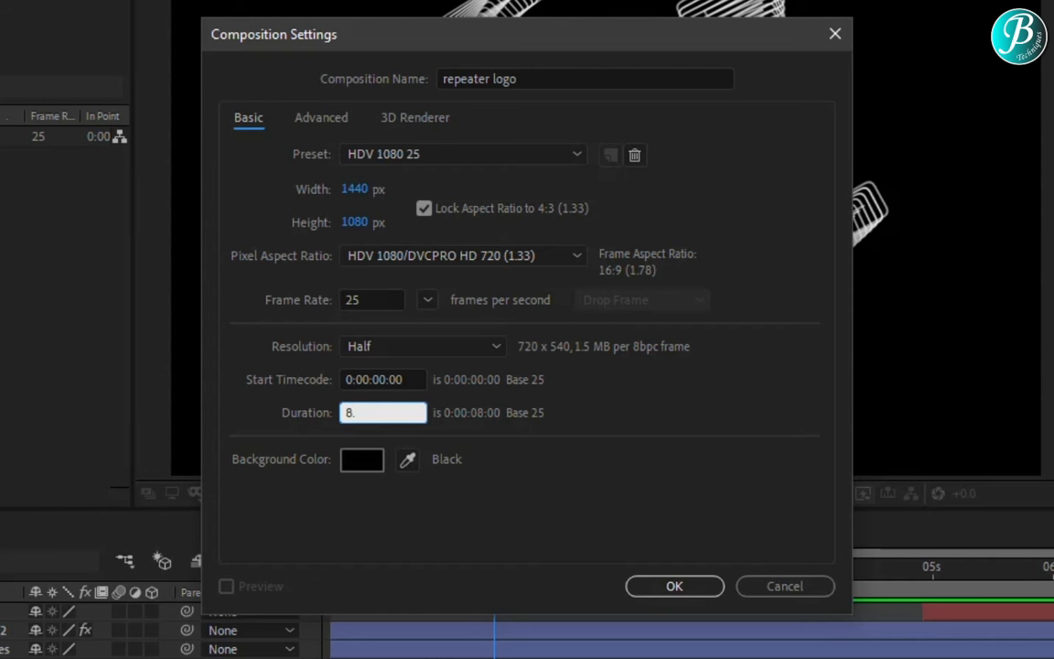
{"action": "key", "text": "Return"}
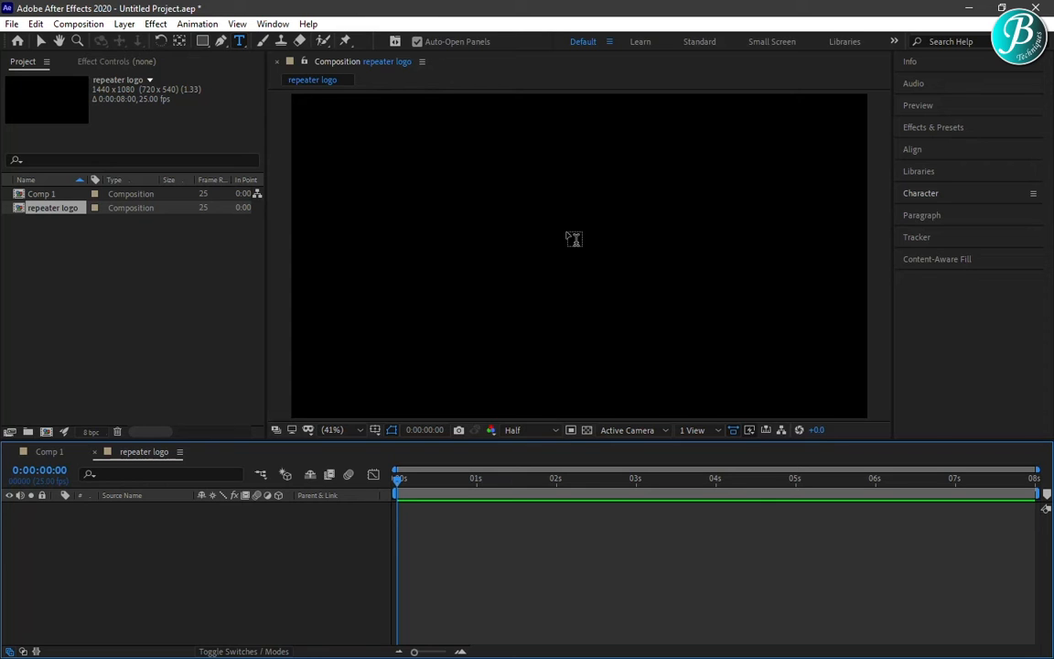
- Add a text layer in the composition reading "love" on the first line and "cafe" on the second
{"action": "left_click", "coordinate": [568, 237]}
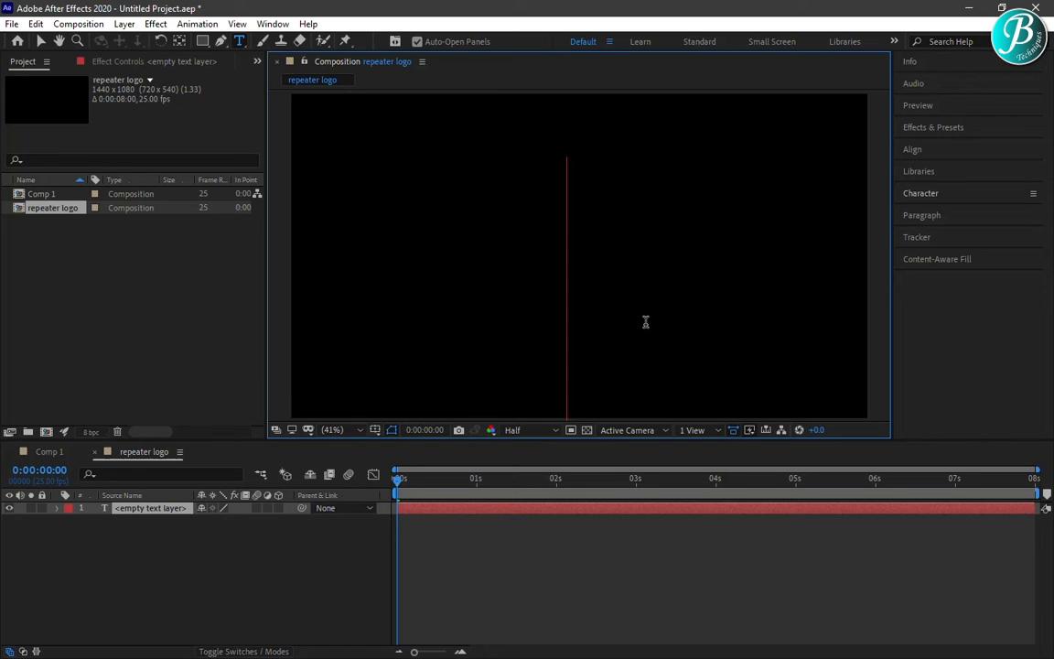
{"action": "type", "text": "love"}
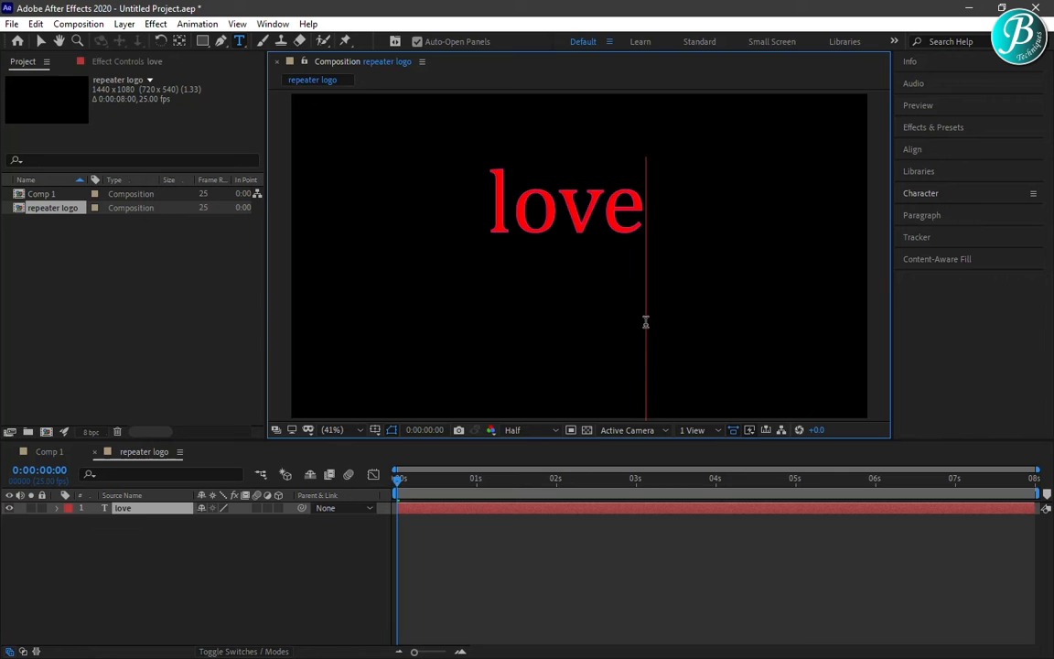
{"action": "key", "text": "Return"}
{"action": "type", "text": "b"}
{"action": "key", "text": "BackSpace"}
{"action": "type", "text": "cafe"}
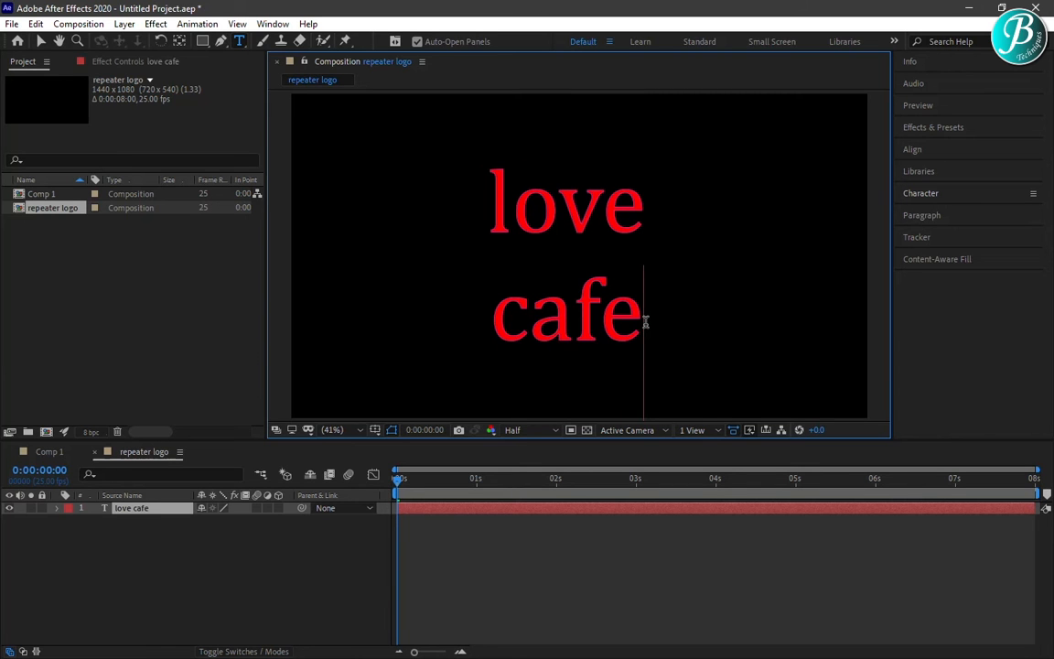
- Set the fill of the whole "love cafe" text to white and remove its stroke color
{"action": "left_click", "coordinate": [916, 193]}
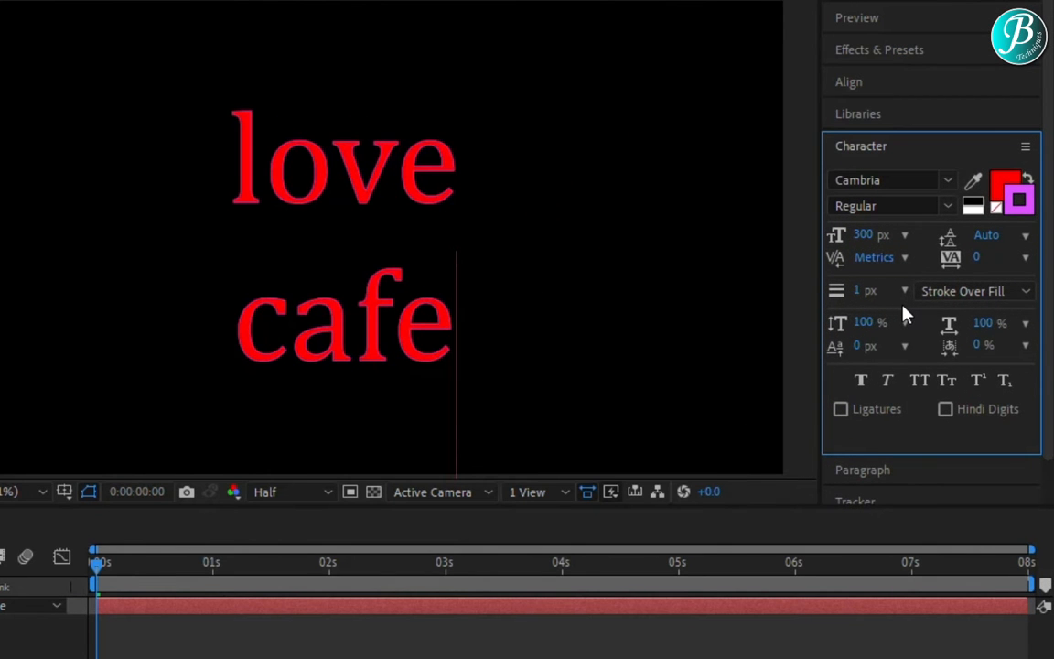
{"action": "left_click", "coordinate": [1002, 183]}
{"action": "left_click", "coordinate": [974, 203]}
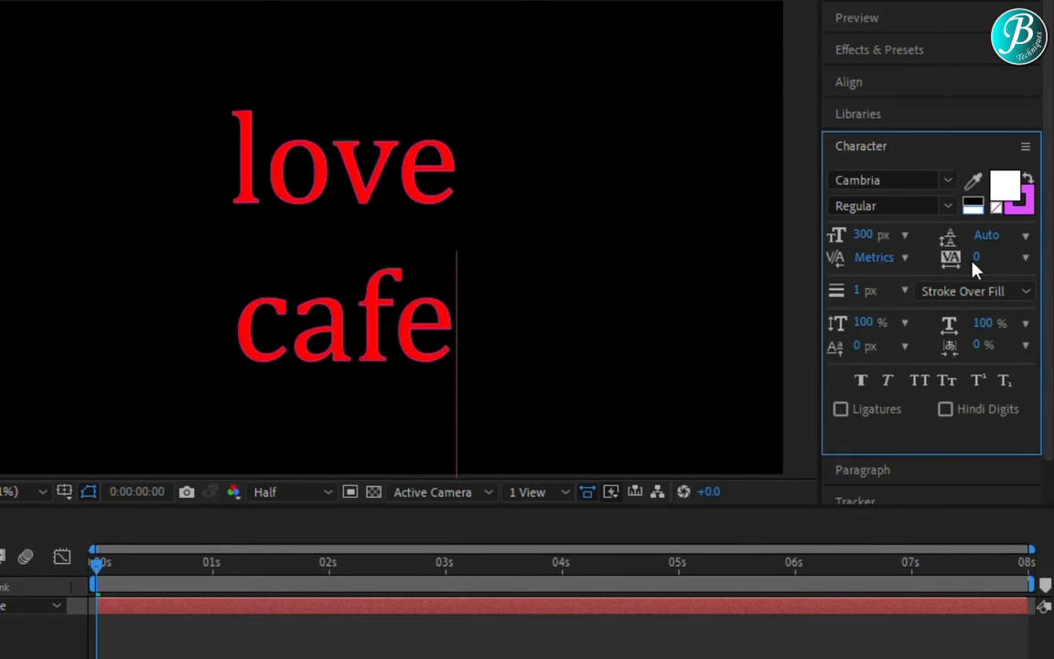
{"action": "left_click", "coordinate": [996, 208]}
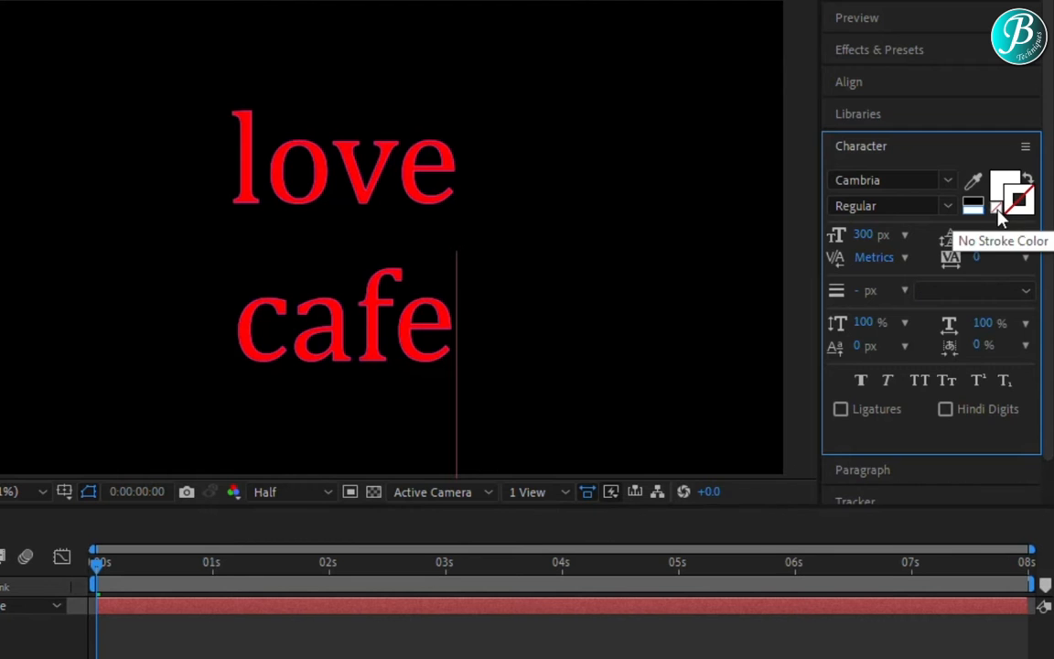
{"action": "left_click_drag", "start_coordinate": [414, 316], "coordinate": [240, 164]}
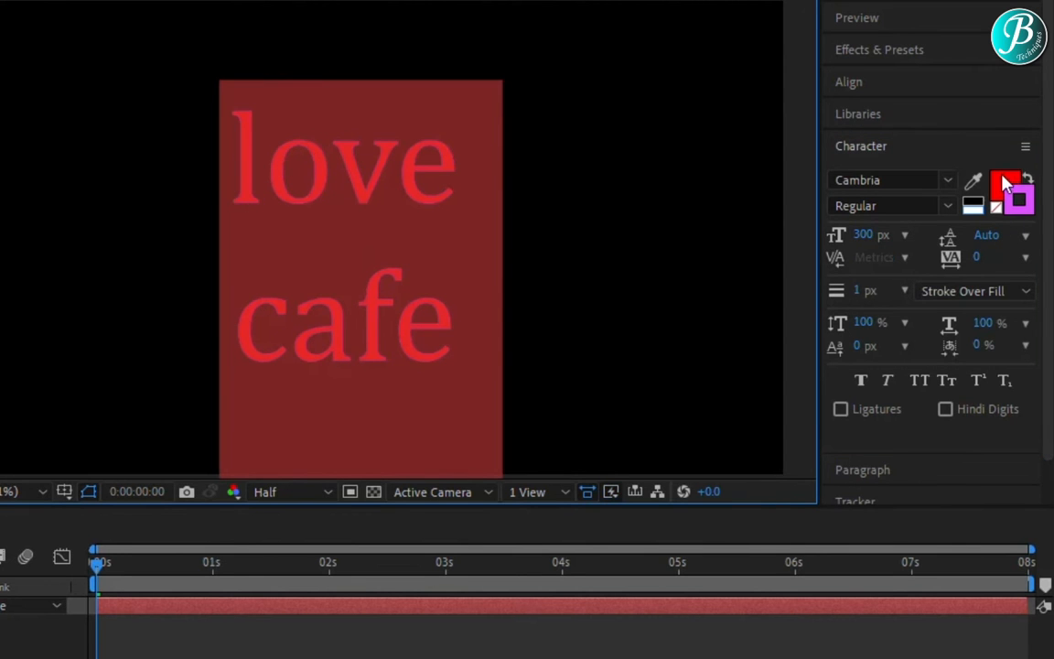
{"action": "left_click", "coordinate": [910, 166]}
{"action": "left_click", "coordinate": [973, 201]}
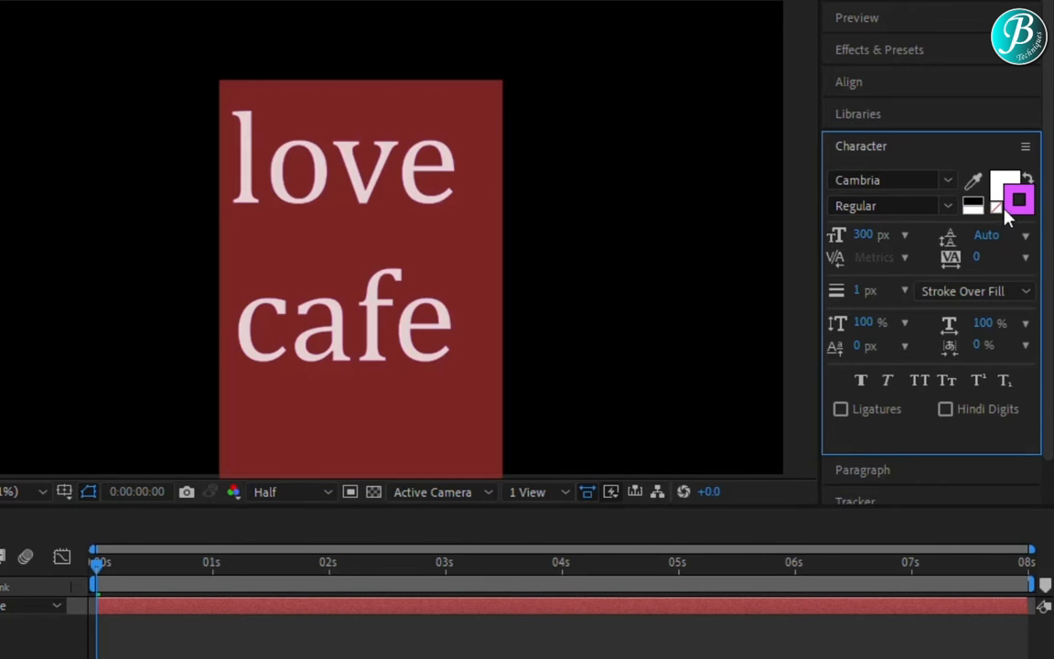
{"action": "left_click", "coordinate": [996, 208]}
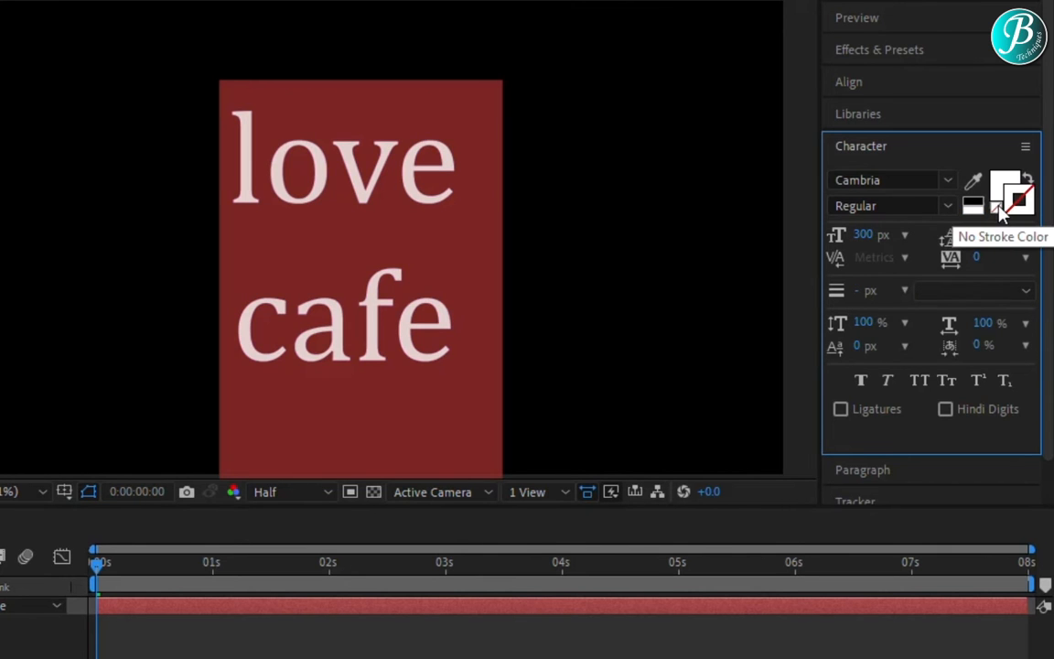
- Change the selected text's font to Bungee Outline and set its leading to 221 px
{"action": "left_click", "coordinate": [929, 179]}
{"action": "type", "text": "bunk"}
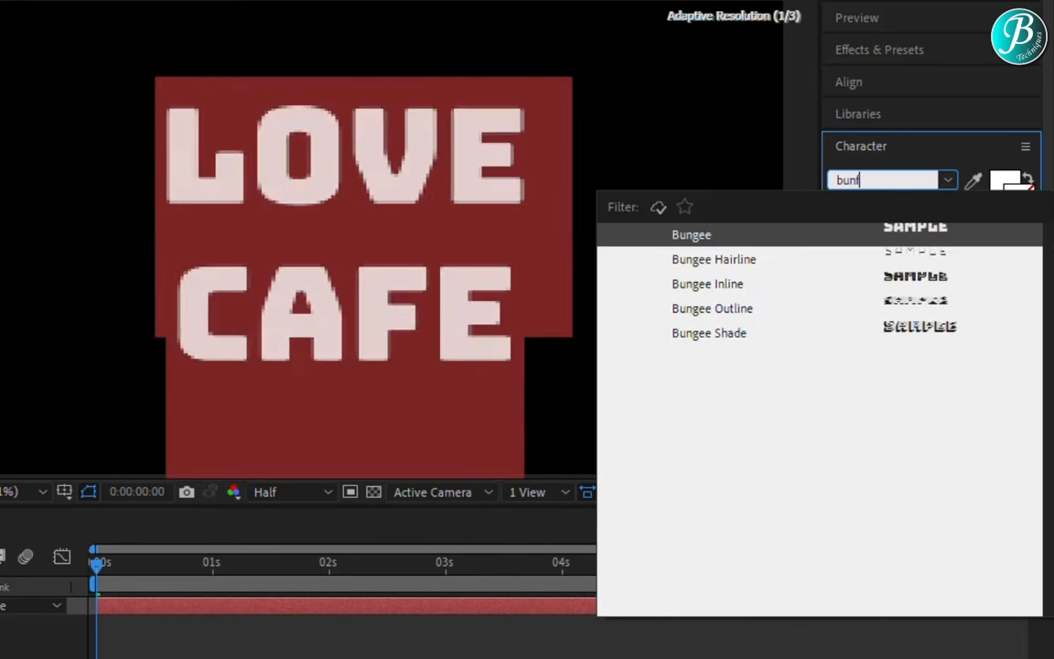
{"action": "key", "text": "BackSpace"}
{"action": "type", "text": "gee"}
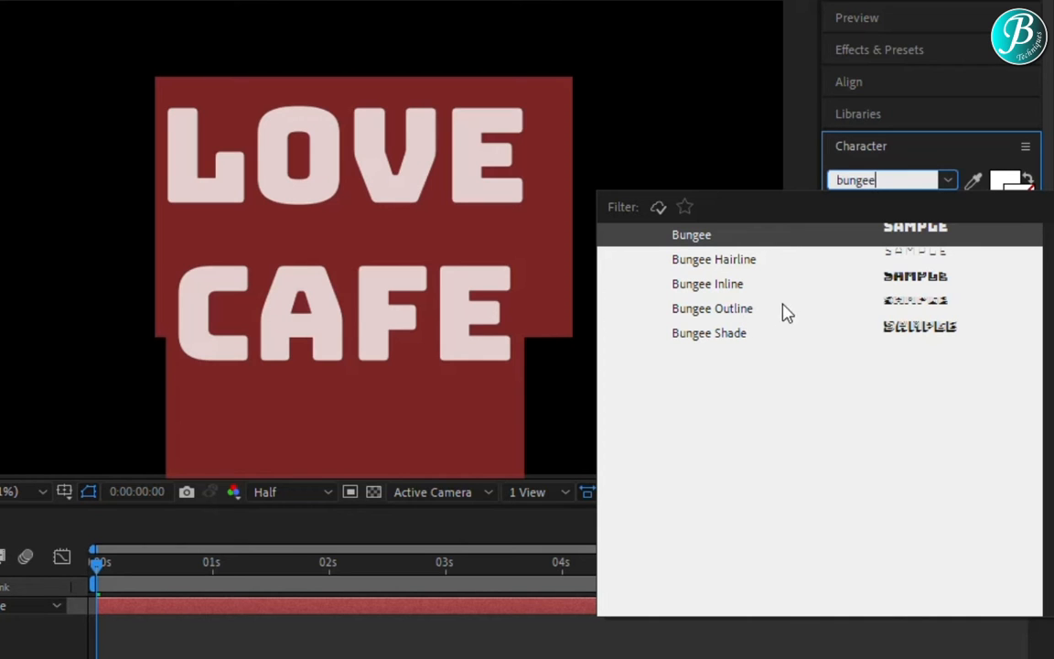
{"action": "left_click", "coordinate": [713, 309]}
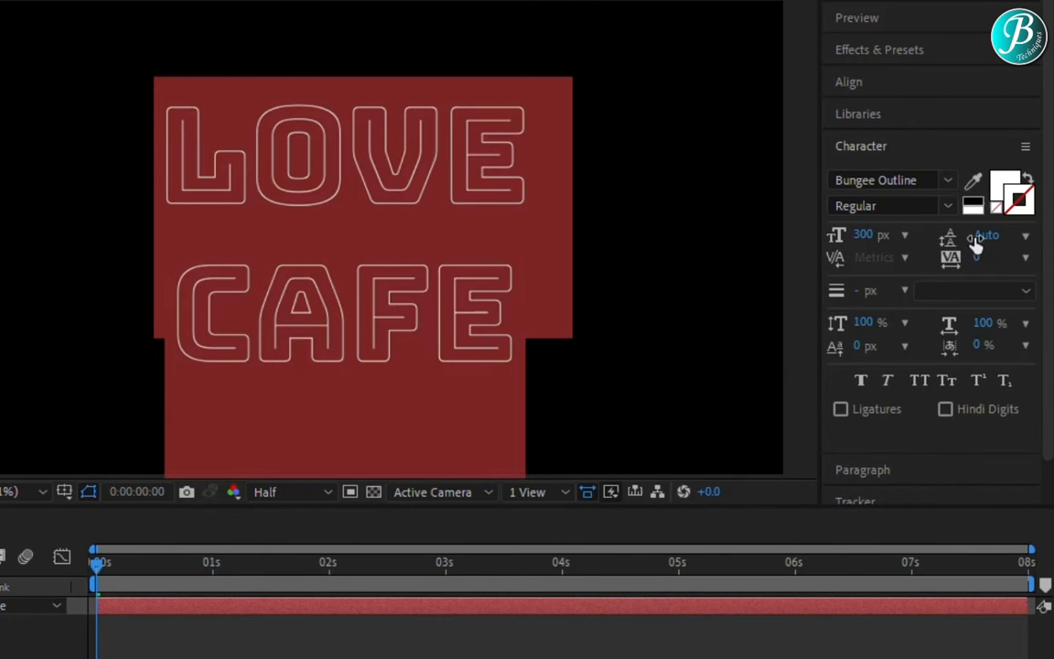
{"action": "left_click_drag", "start_coordinate": [988, 240], "coordinate": [1043, 237]}
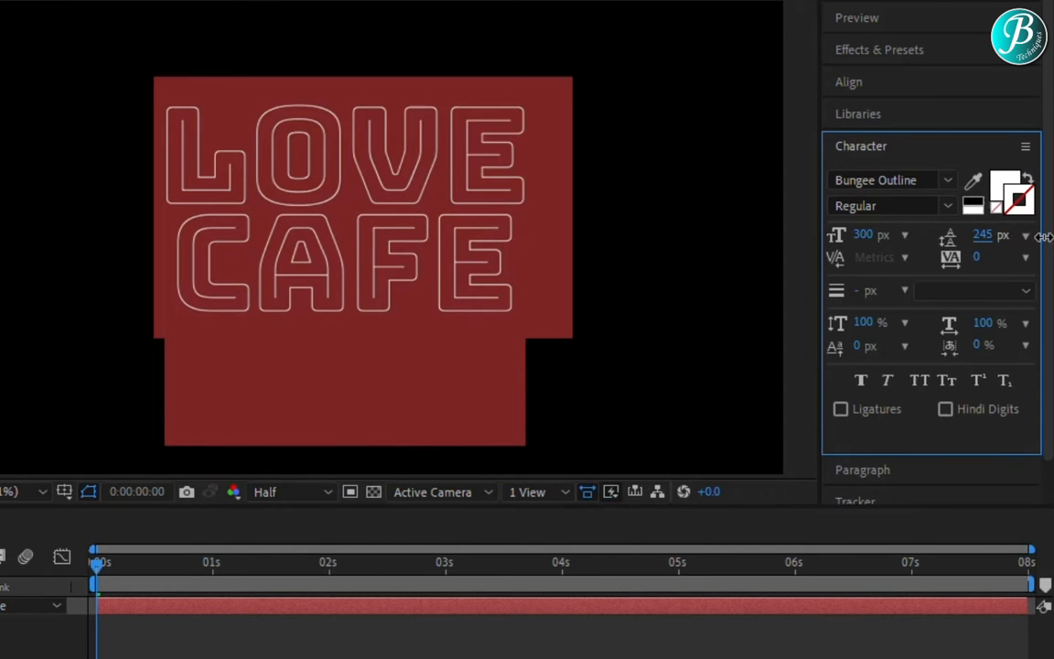
{"action": "left_click_drag", "start_coordinate": [1043, 237], "coordinate": [1022, 239]}
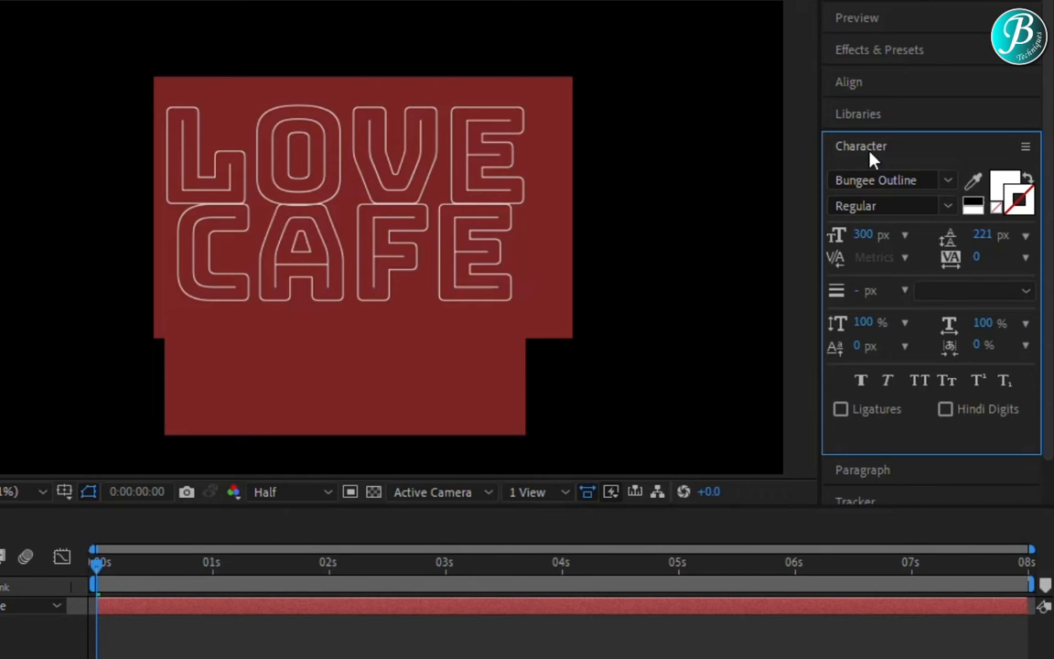
- Center the text layer horizontally and vertically in the composition
{"action": "left_click", "coordinate": [865, 87]}
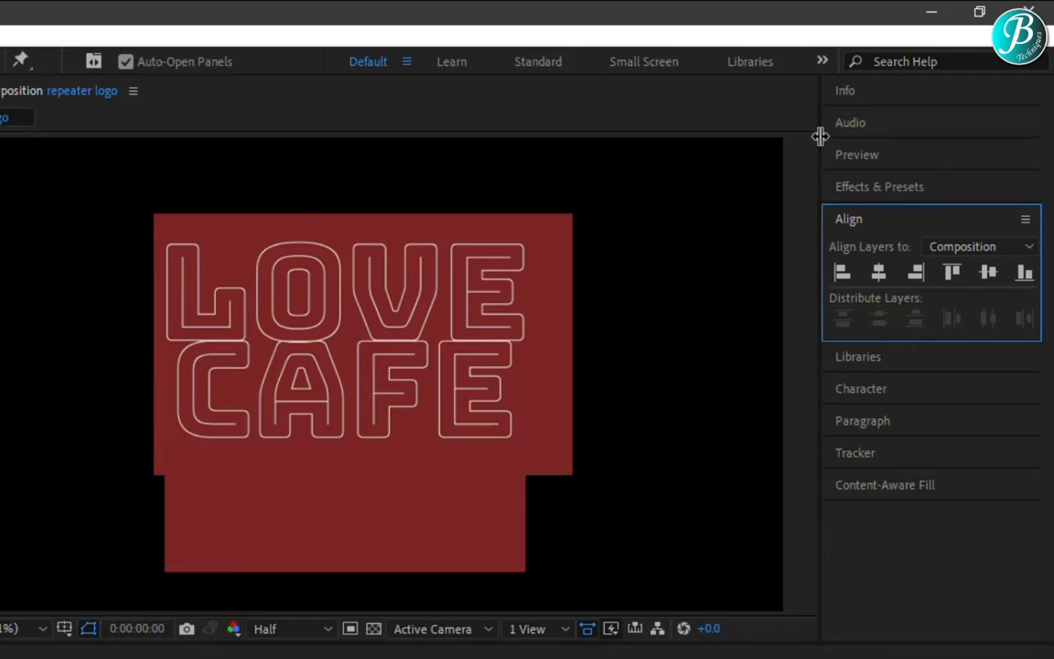
{"action": "left_click", "coordinate": [31, 35]}
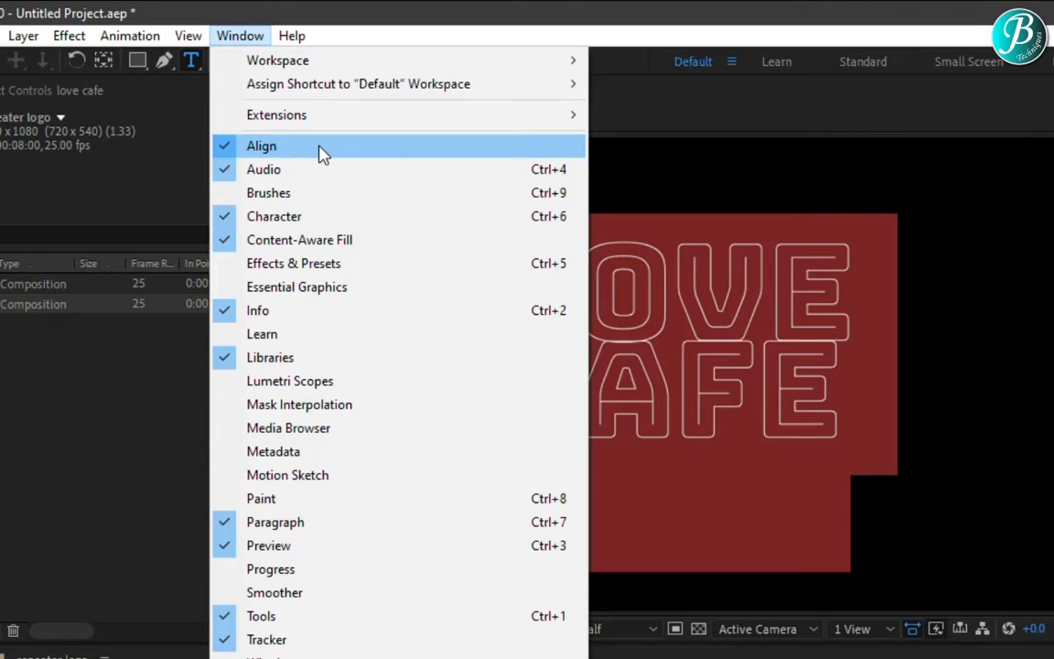
{"action": "left_click", "coordinate": [322, 154]}
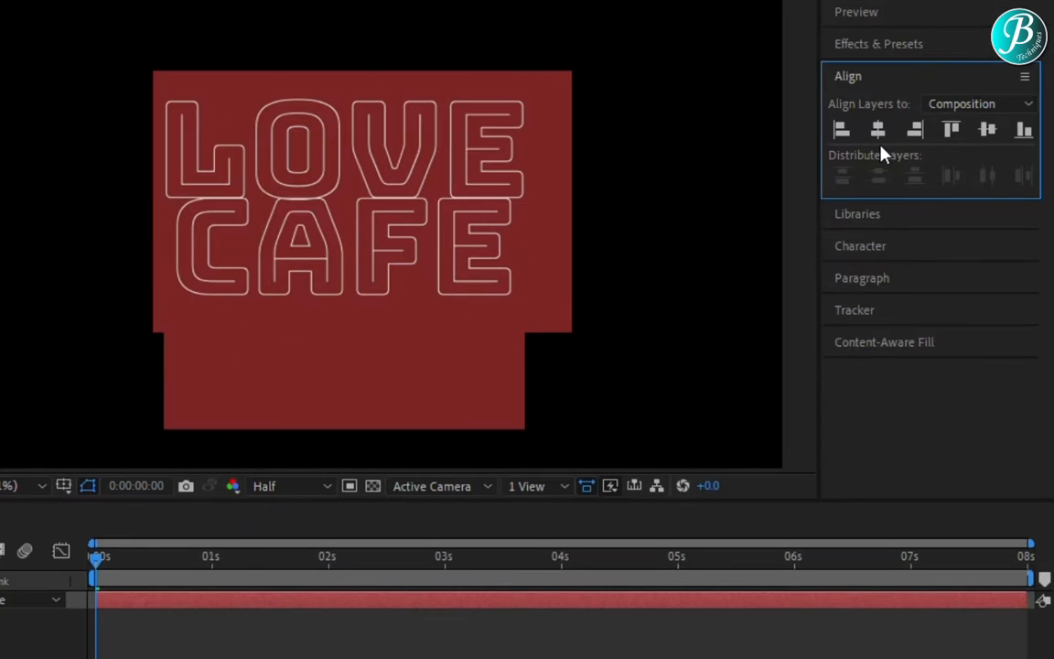
{"action": "left_click", "coordinate": [878, 129]}
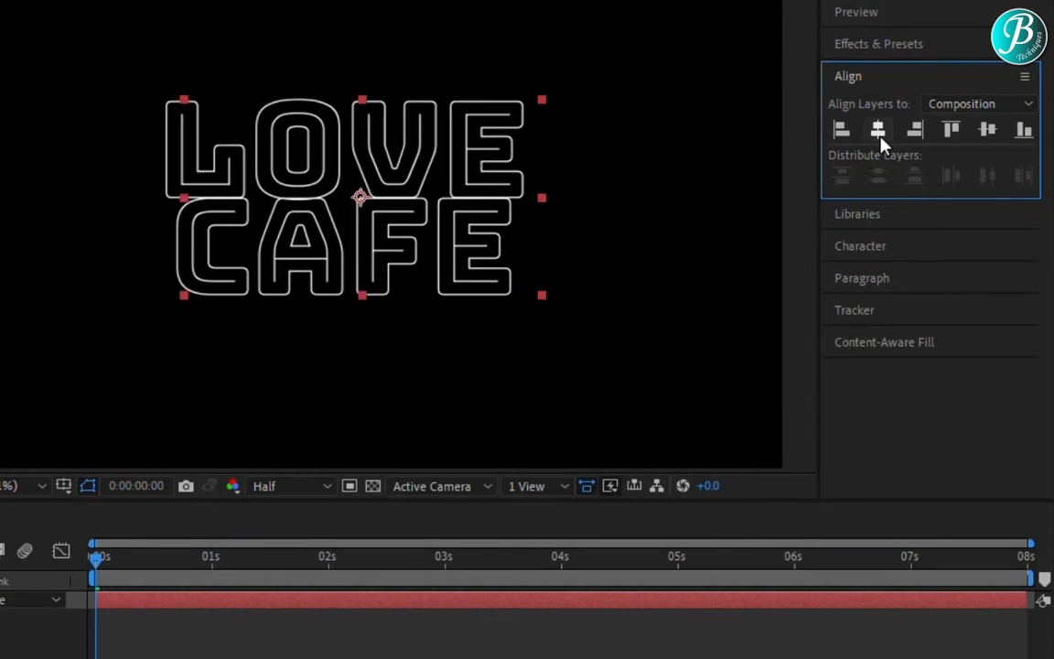
{"action": "left_click", "coordinate": [987, 129]}
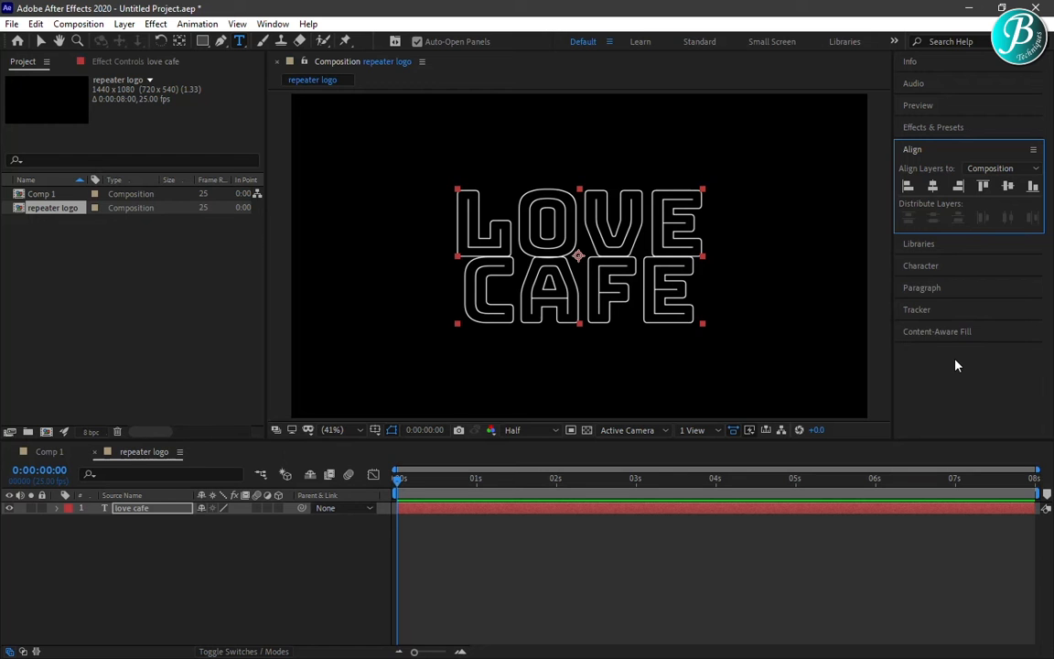
- Create shapes from the "love cafe" text layer
{"action": "right_click", "coordinate": [137, 509]}
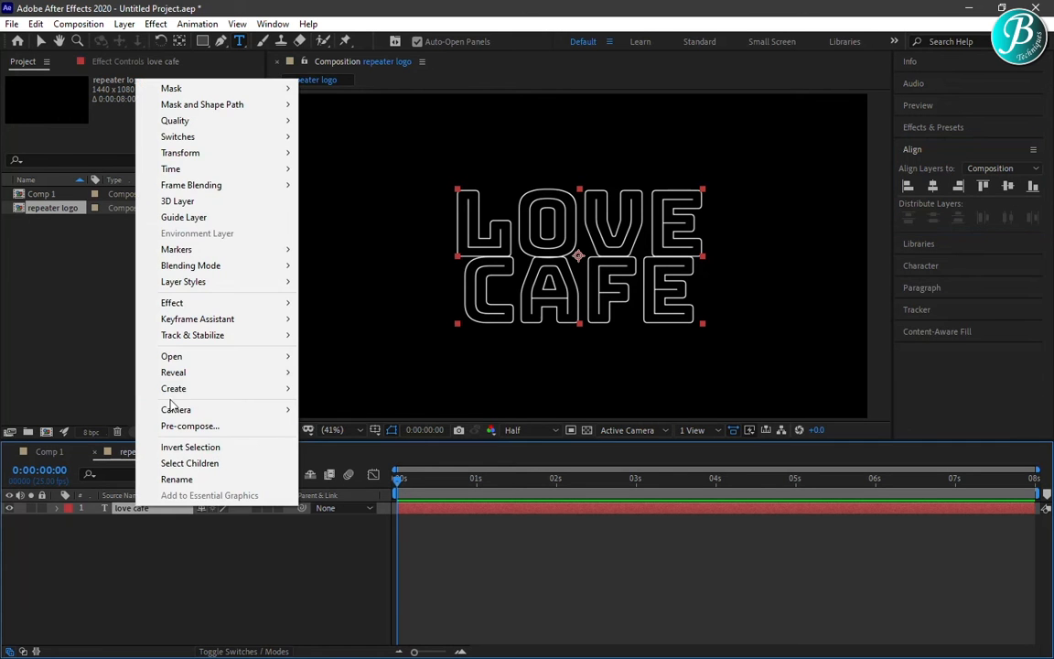
{"action": "mouse_move", "coordinate": [169, 389]}
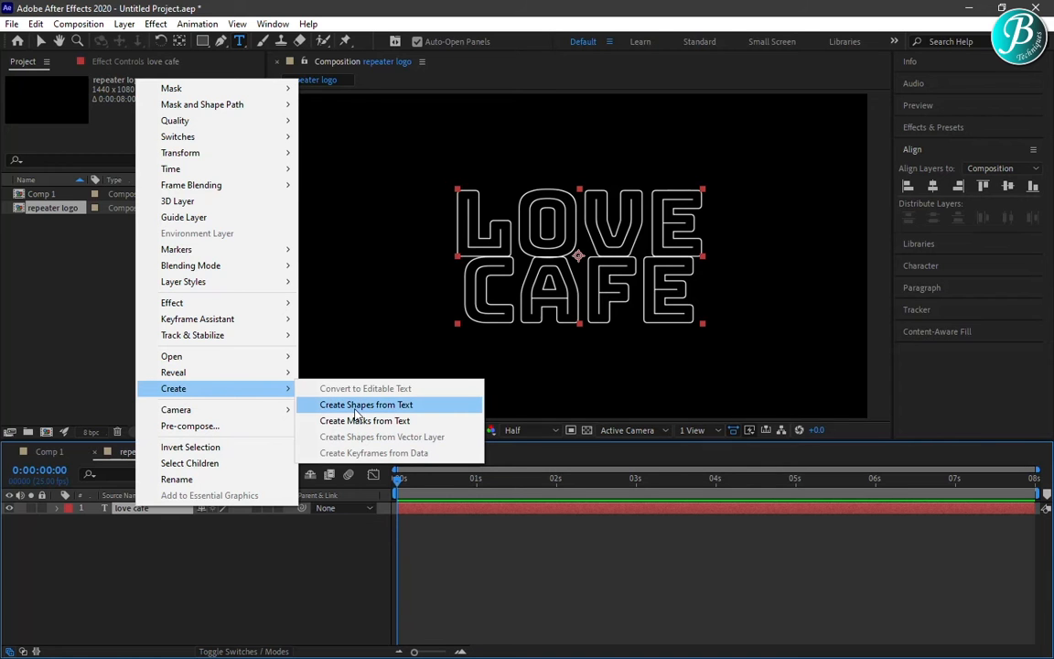
{"action": "left_click", "coordinate": [415, 404]}
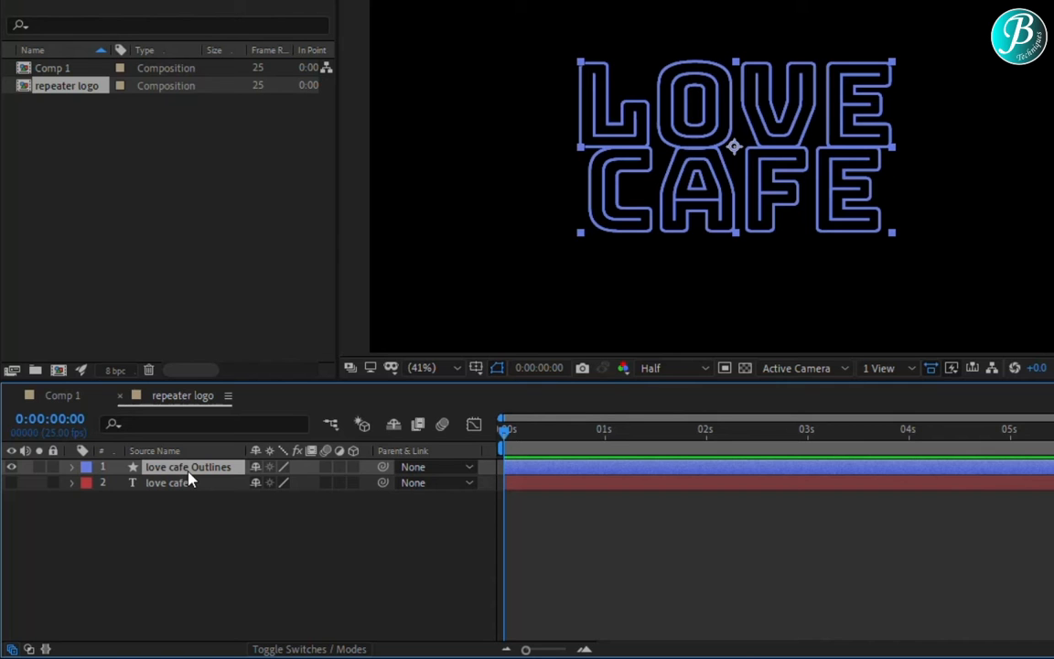
- Add a Repeater to the contents of the love cafe Outlines shape layer
{"action": "left_click", "coordinate": [72, 468]}
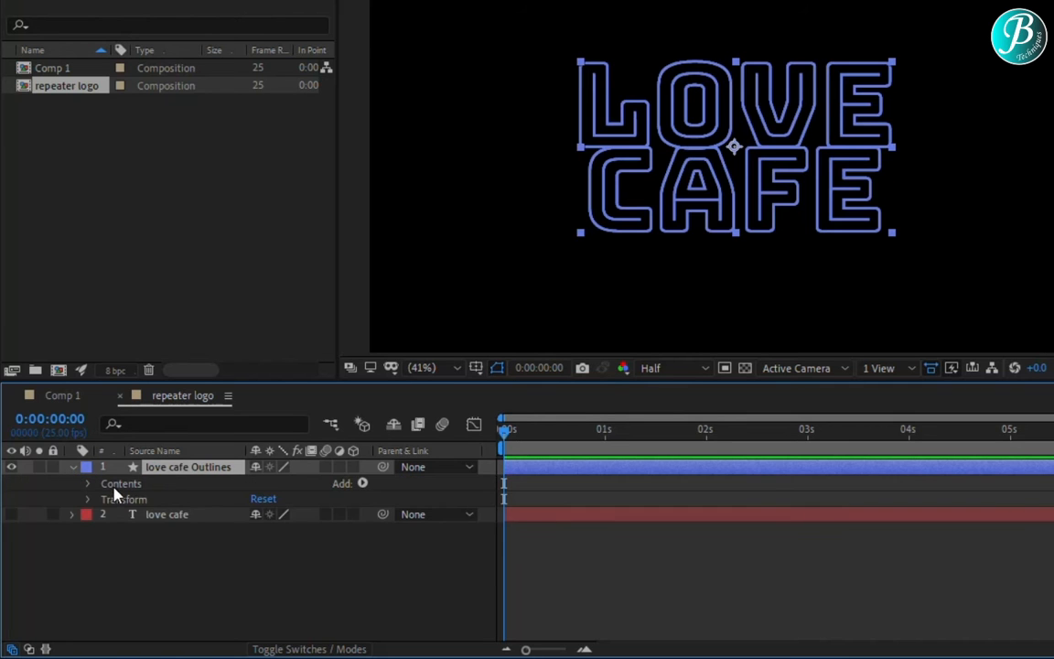
{"action": "left_click", "coordinate": [363, 483]}
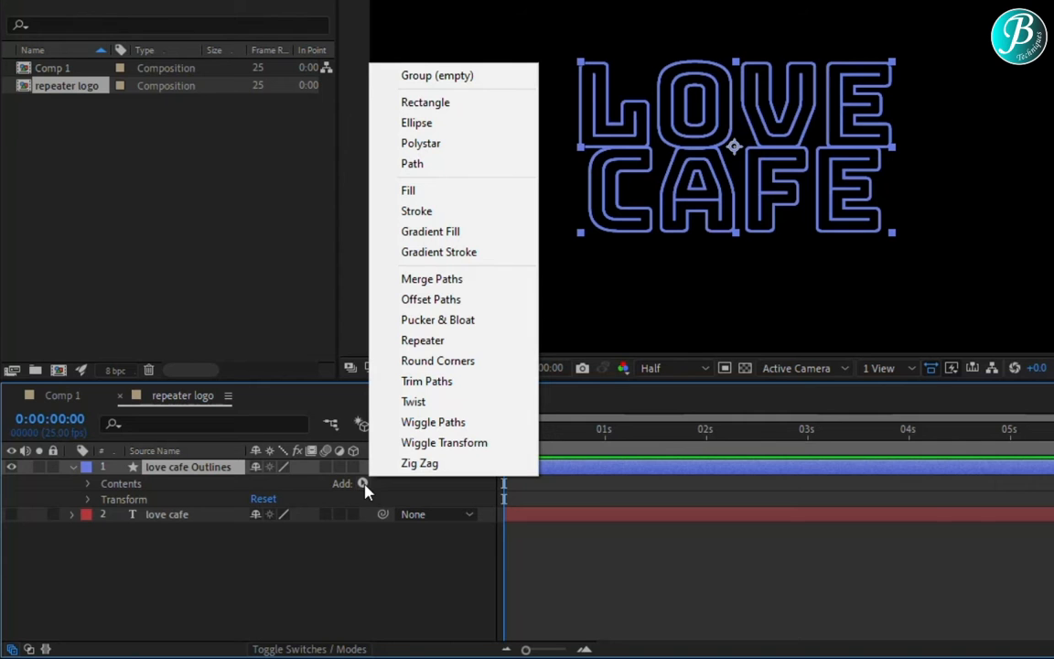
{"action": "left_click", "coordinate": [450, 344]}
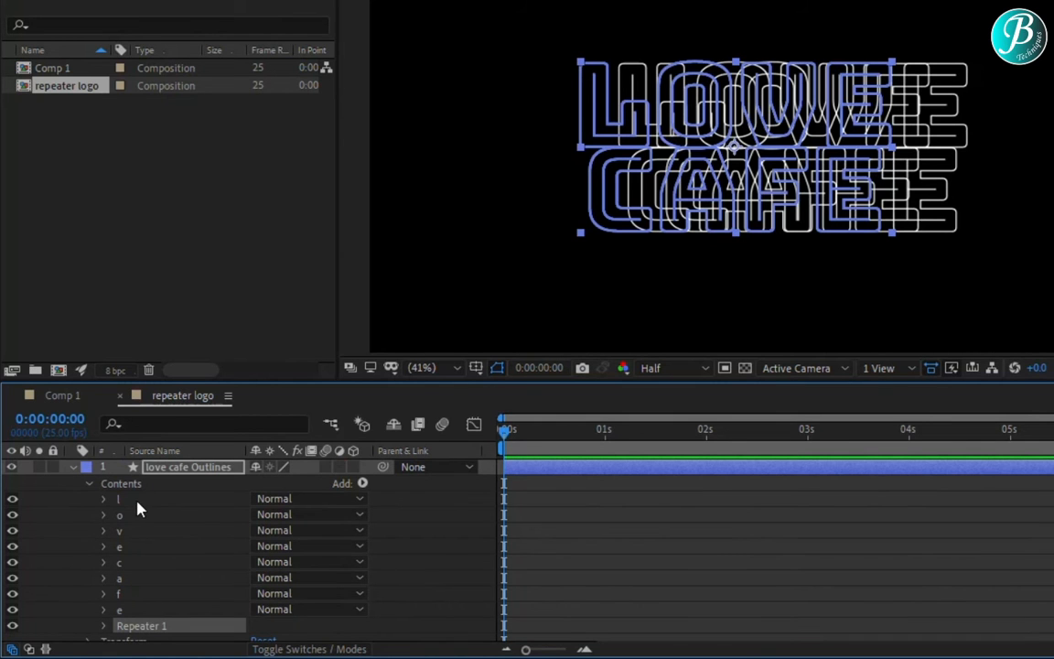
{"action": "scroll", "coordinate": [247, 549], "scroll_direction": "down", "scroll_amount": 1}
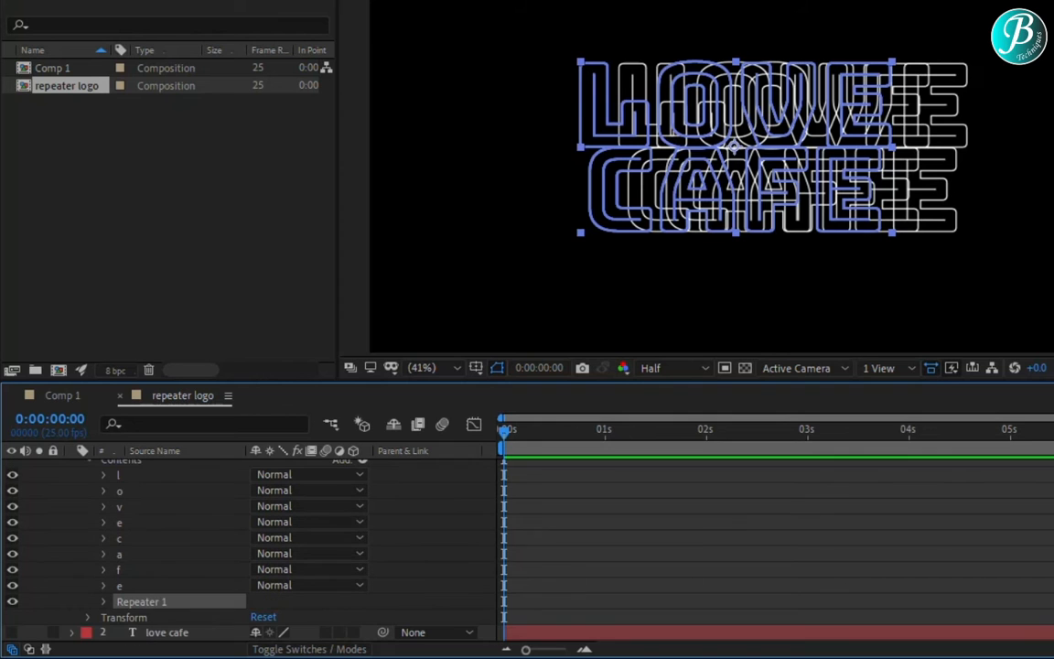
{"action": "left_click", "coordinate": [104, 474]}
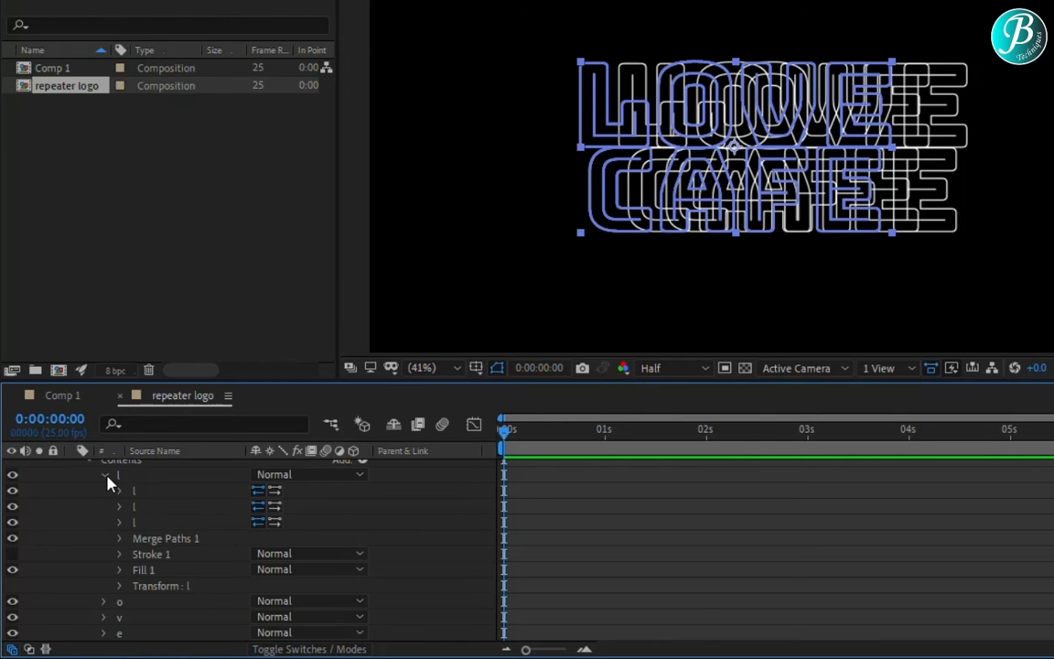
{"action": "left_click", "coordinate": [106, 476]}
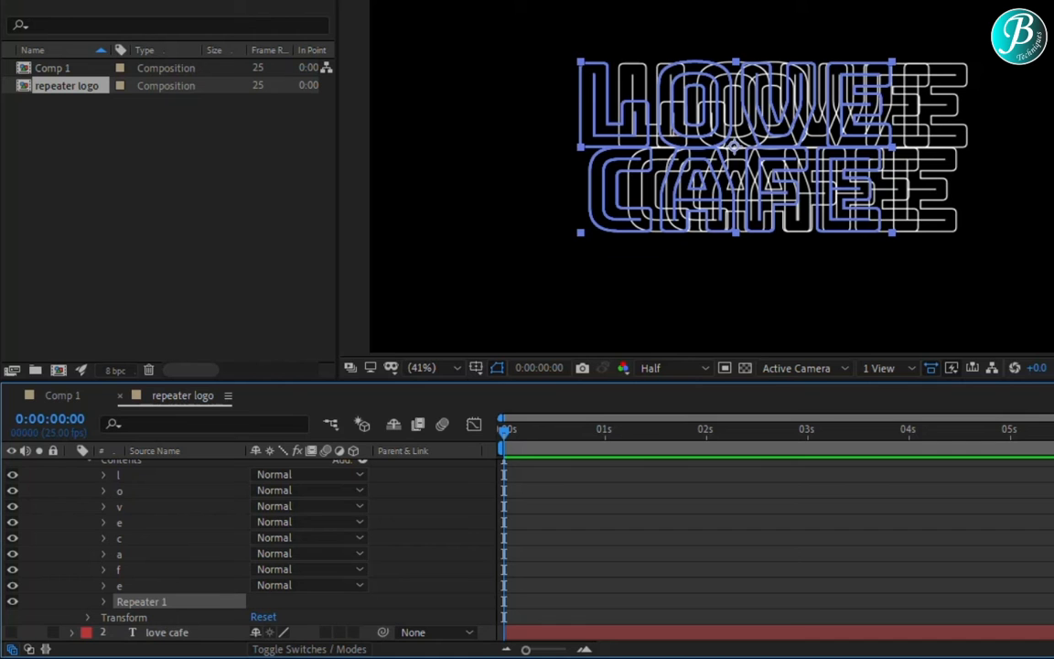
- Set the Repeater's transform Position to 0, -2 on the love cafe Outlines layer
{"action": "left_click", "coordinate": [105, 602]}
{"action": "scroll", "coordinate": [107, 606], "scroll_direction": "down", "scroll_amount": 1}
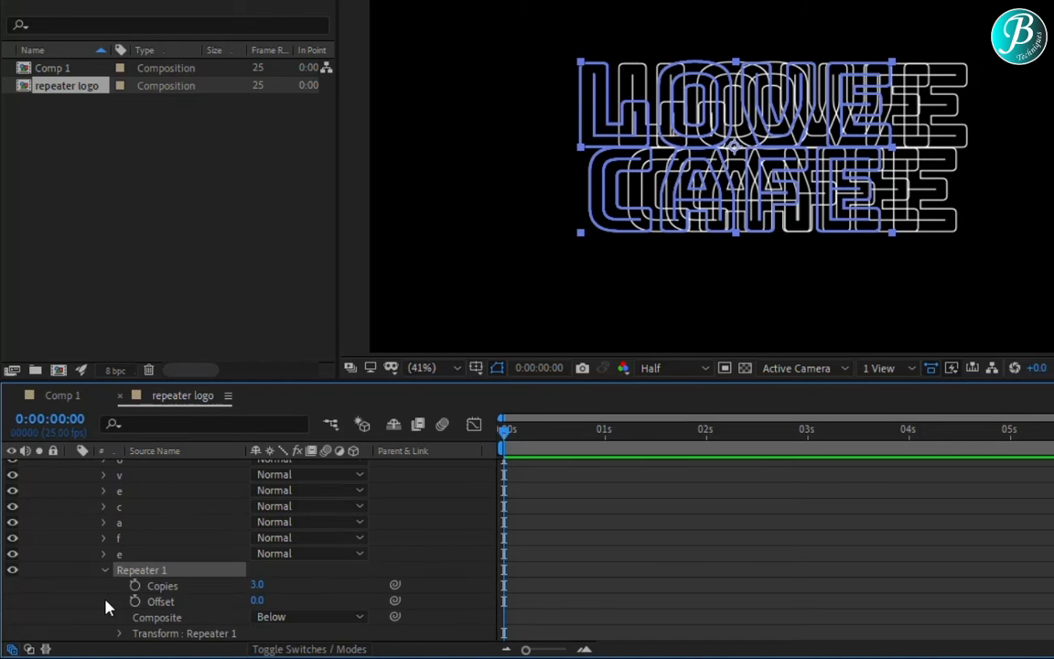
{"action": "scroll", "coordinate": [183, 549], "scroll_direction": "down", "scroll_amount": 2}
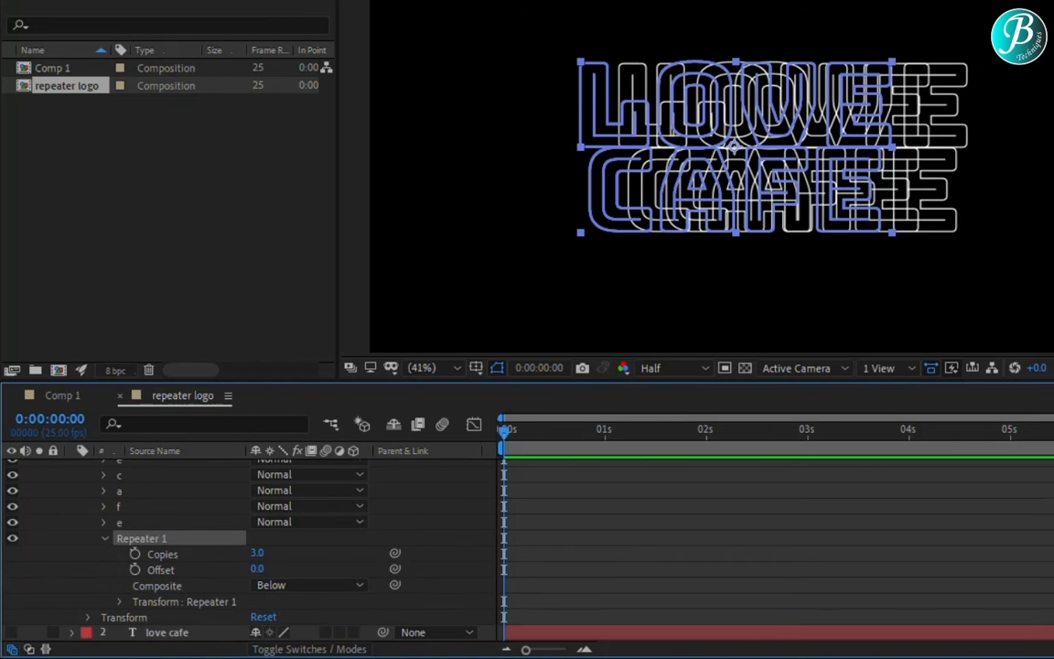
{"action": "left_click", "coordinate": [121, 602]}
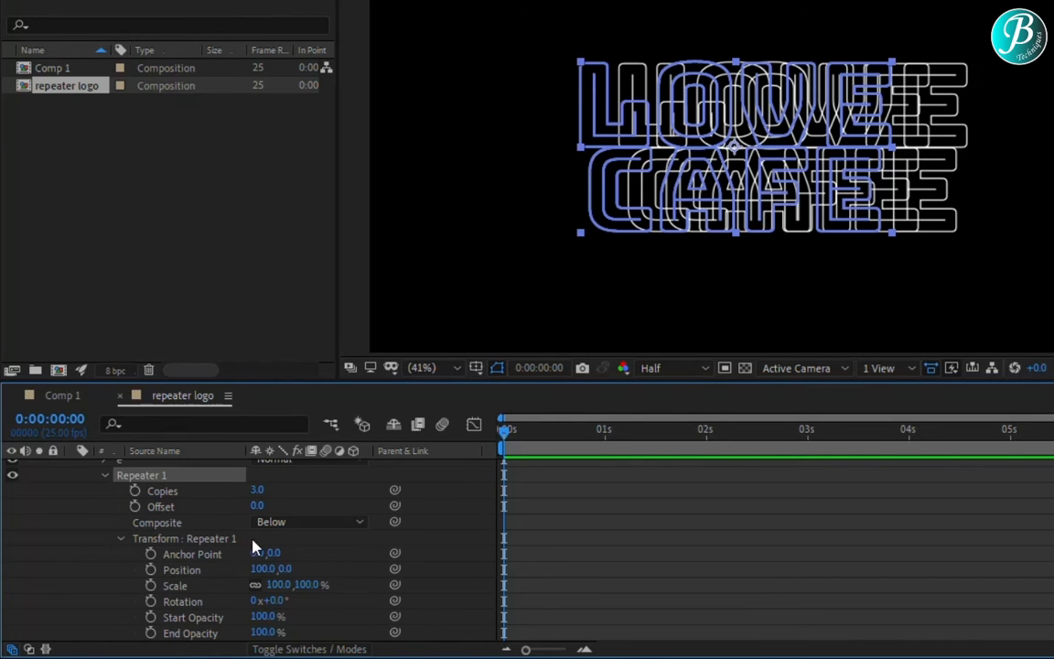
{"action": "scroll", "coordinate": [247, 549], "scroll_direction": "down", "scroll_amount": 2}
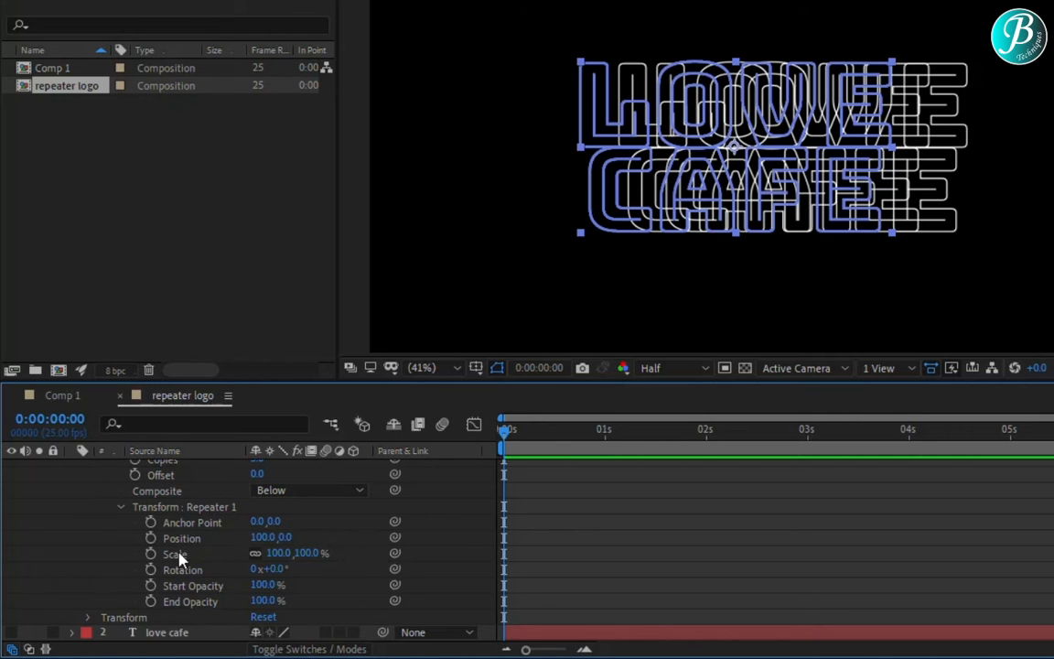
{"action": "left_click", "coordinate": [263, 537]}
{"action": "type", "text": "0"}
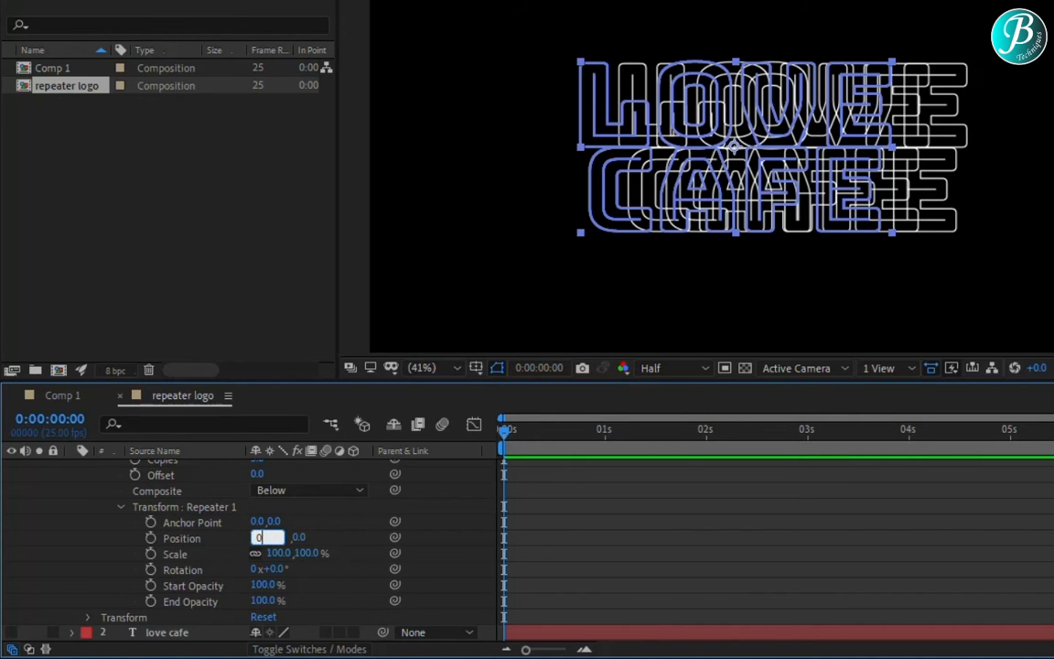
{"action": "key", "text": "Return"}
{"action": "left_click", "coordinate": [273, 537]}
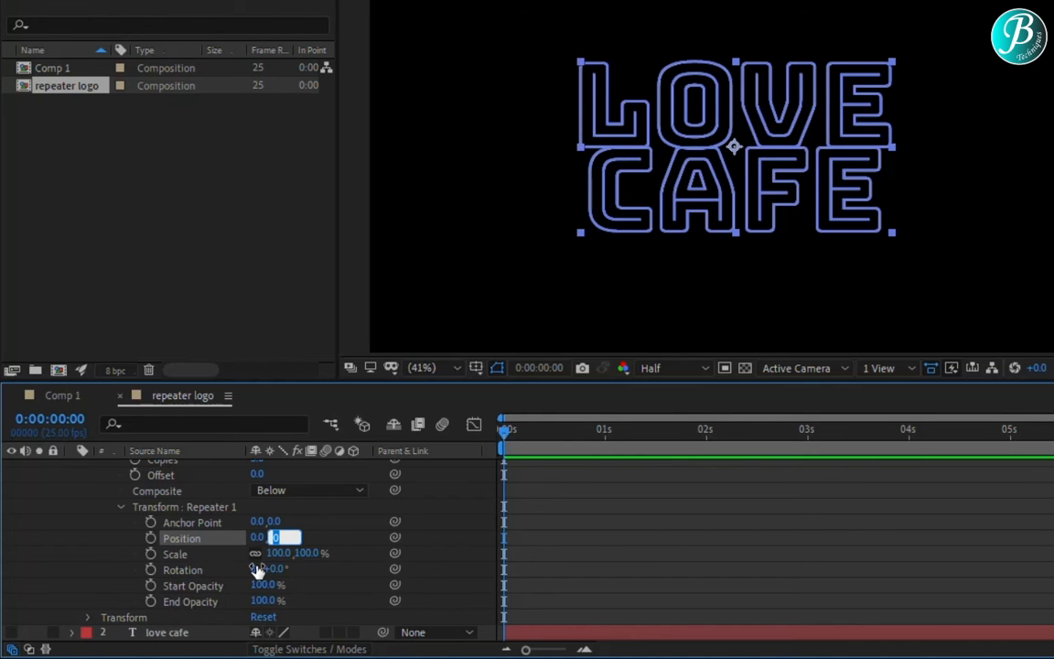
{"action": "type", "text": "-2"}
{"action": "key", "text": "Return"}
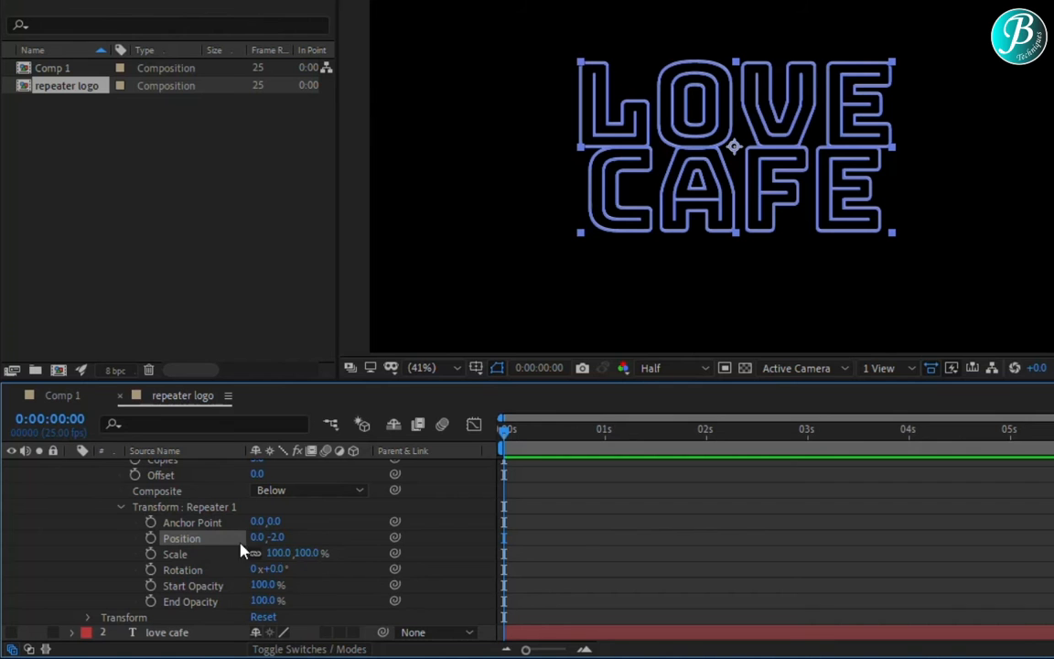
- Set the Repeater's transform Scale to 99% and its Rotation to -1°
{"action": "left_click", "coordinate": [279, 552]}
{"action": "type", "text": "99"}
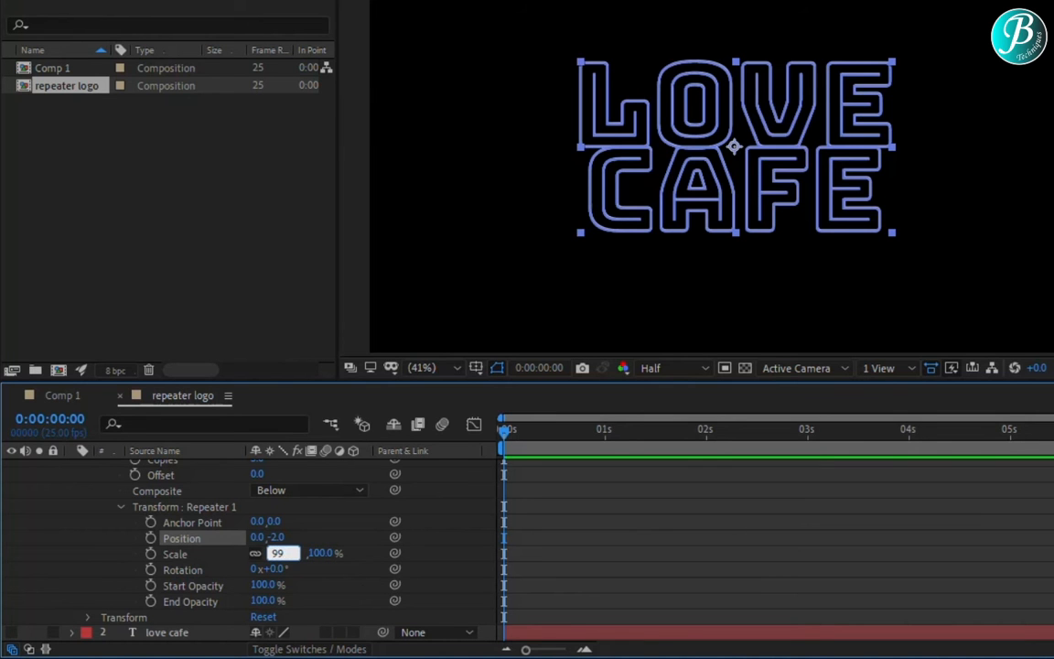
{"action": "key", "text": "Return"}
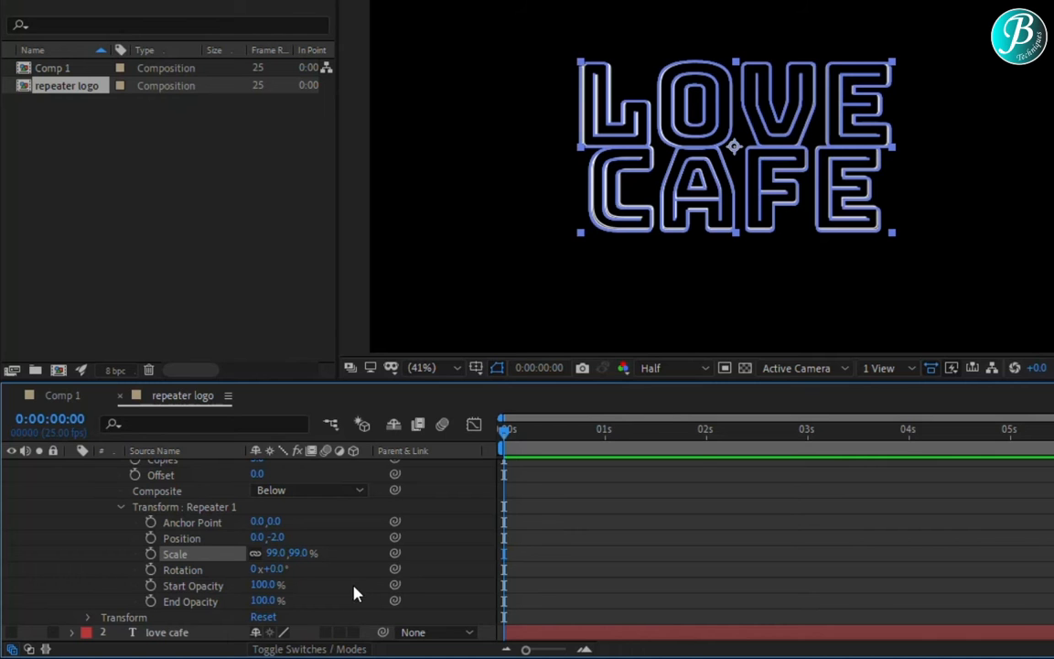
{"action": "left_click", "coordinate": [278, 569]}
{"action": "type", "text": "-1"}
{"action": "key", "text": "Return"}
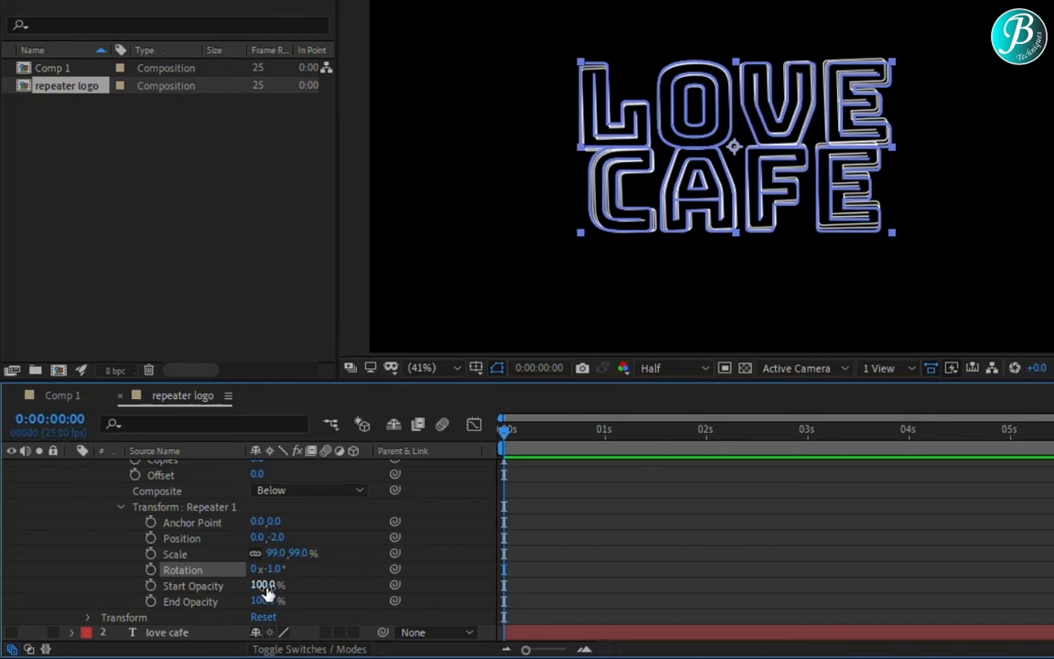
- Set the Repeater's Start Opacity to 0% and its number of Copies to 40
{"action": "left_click_drag", "start_coordinate": [266, 590], "coordinate": [70, 588]}
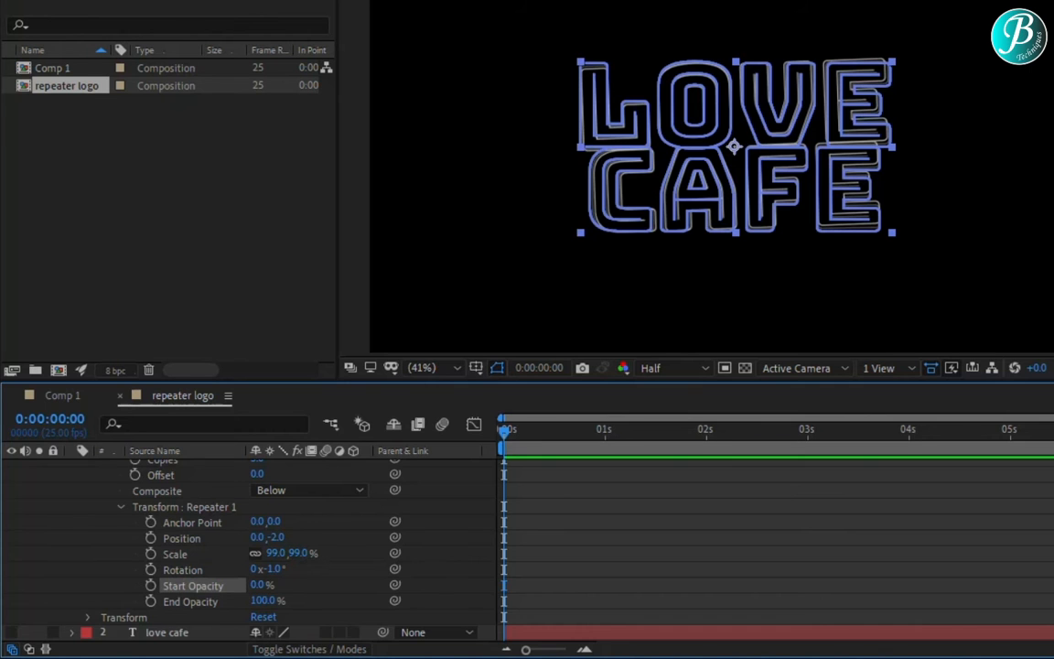
{"action": "scroll", "coordinate": [1017, 579], "scroll_direction": "up", "scroll_amount": 2}
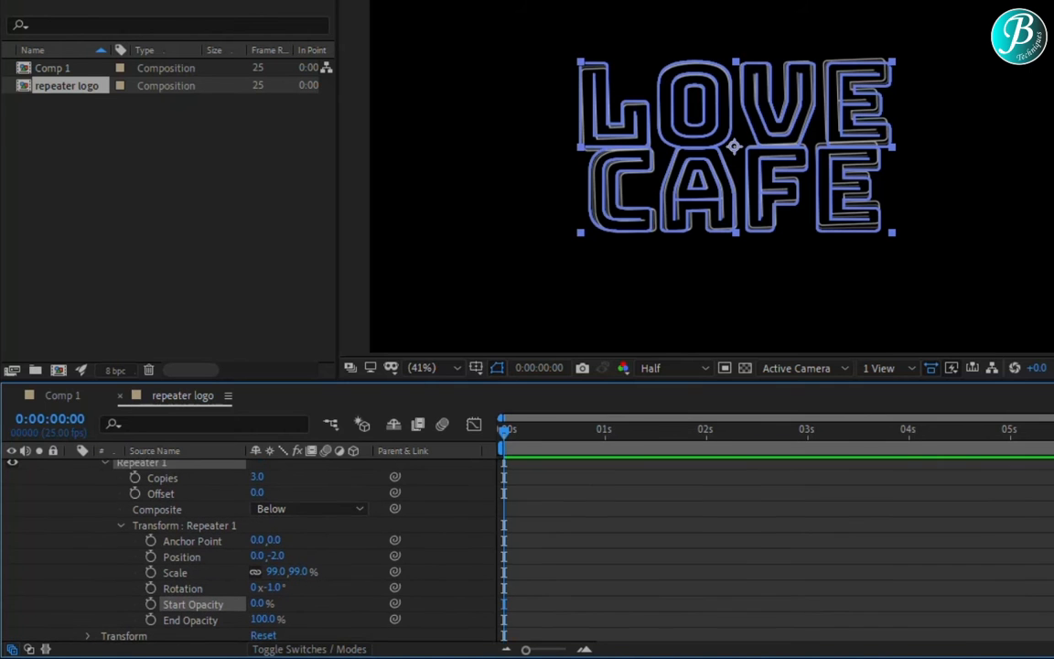
{"action": "left_click", "coordinate": [259, 481]}
{"action": "type", "text": "40"}
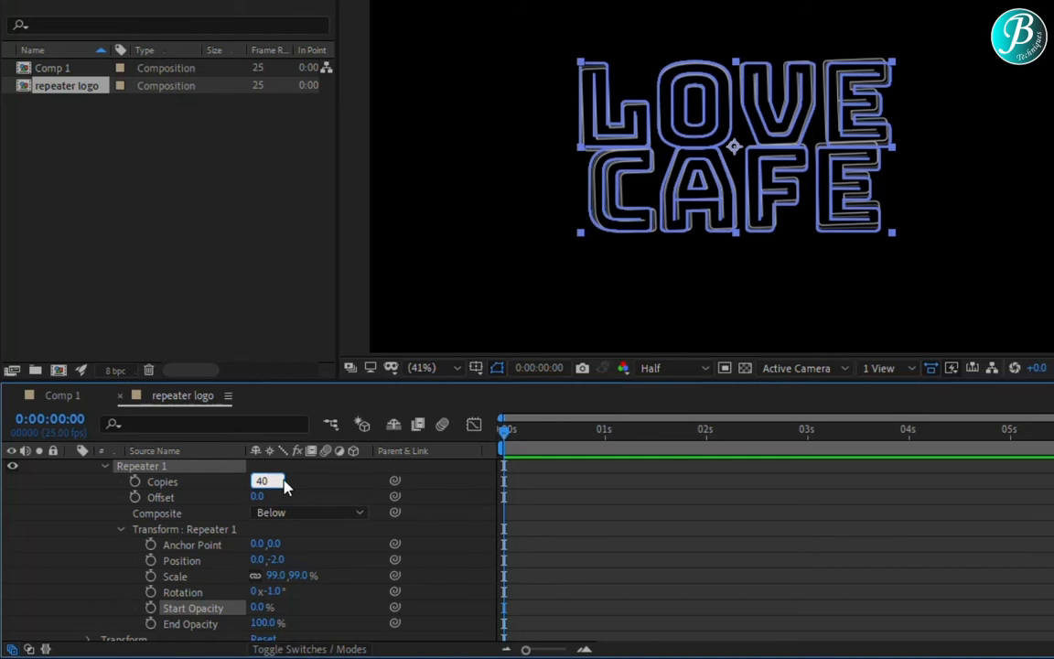
{"action": "key", "text": "Return"}
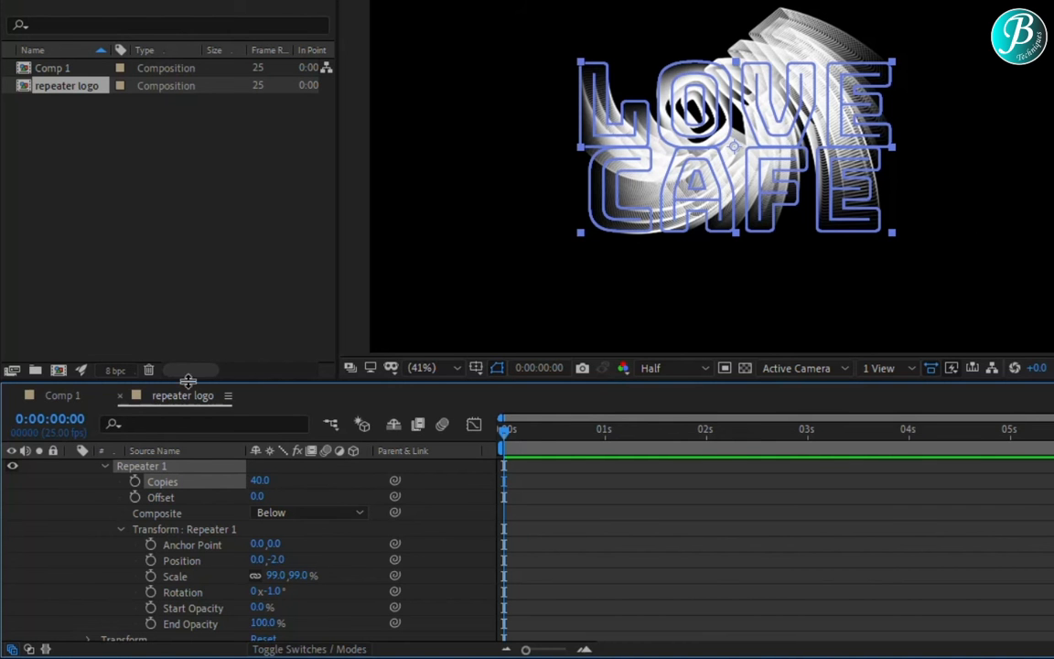
{"action": "left_click", "coordinate": [1023, 306]}
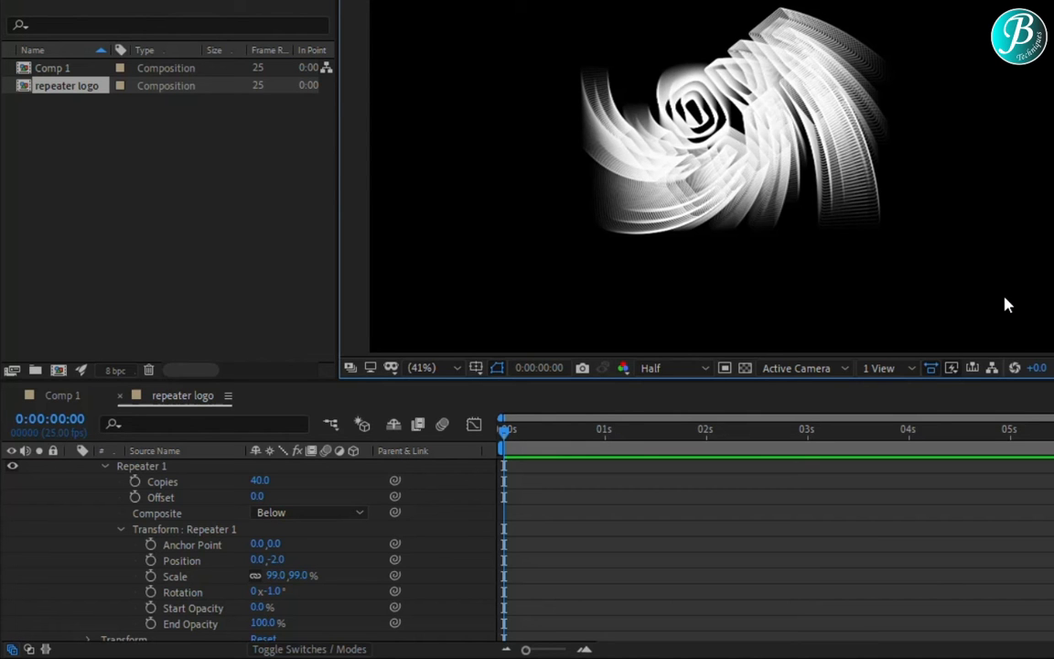
- Keyframe the Repeater's Copies and Scale at the first frame, with Copies 0 and Scale 110% at 0:00:05:07
{"action": "left_click", "coordinate": [134, 482]}
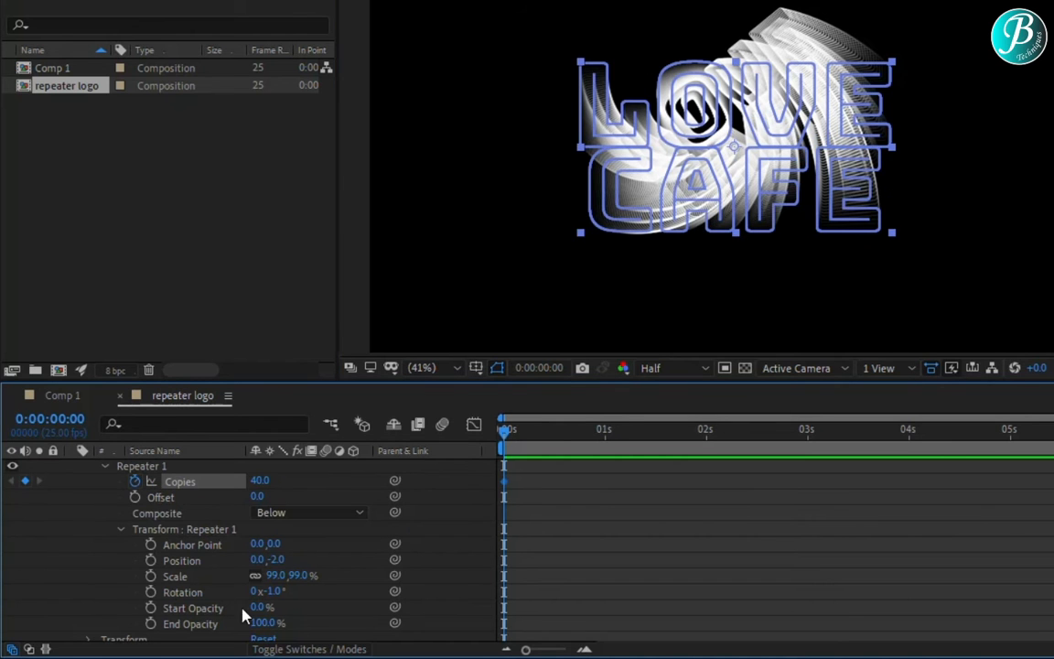
{"action": "left_click", "coordinate": [151, 580]}
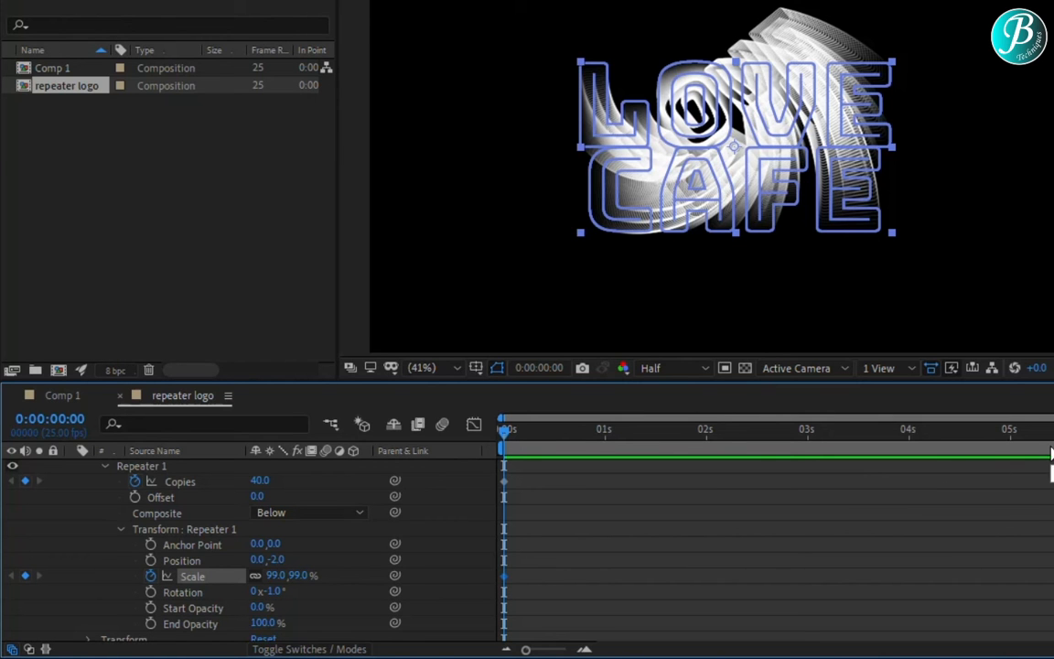
{"action": "left_click", "coordinate": [49, 419]}
{"action": "type", "text": "507"}
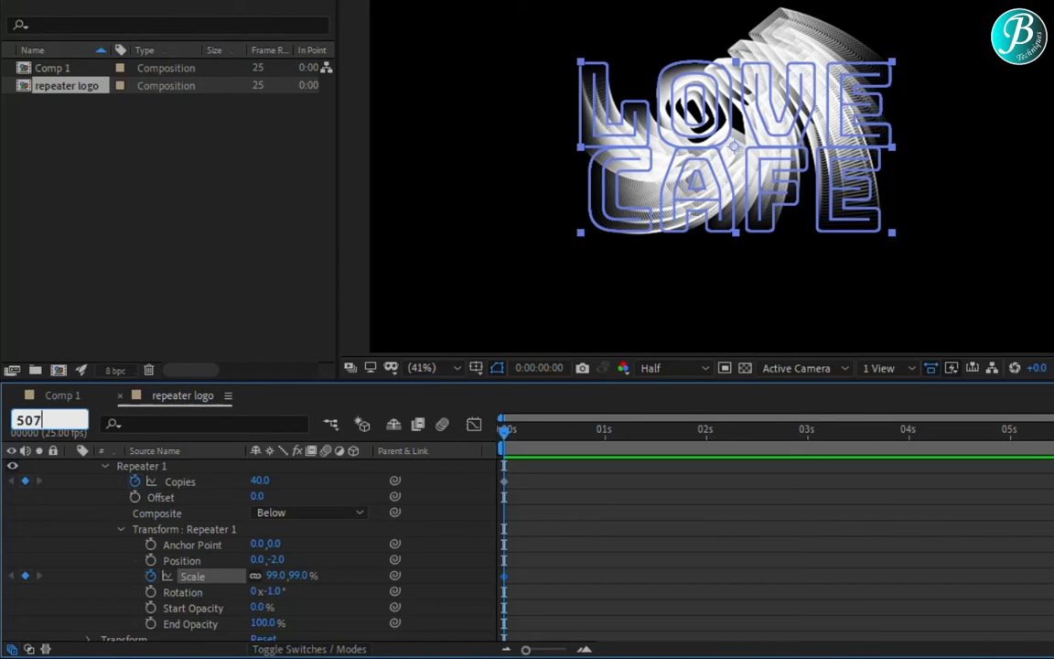
{"action": "key", "text": "Return"}
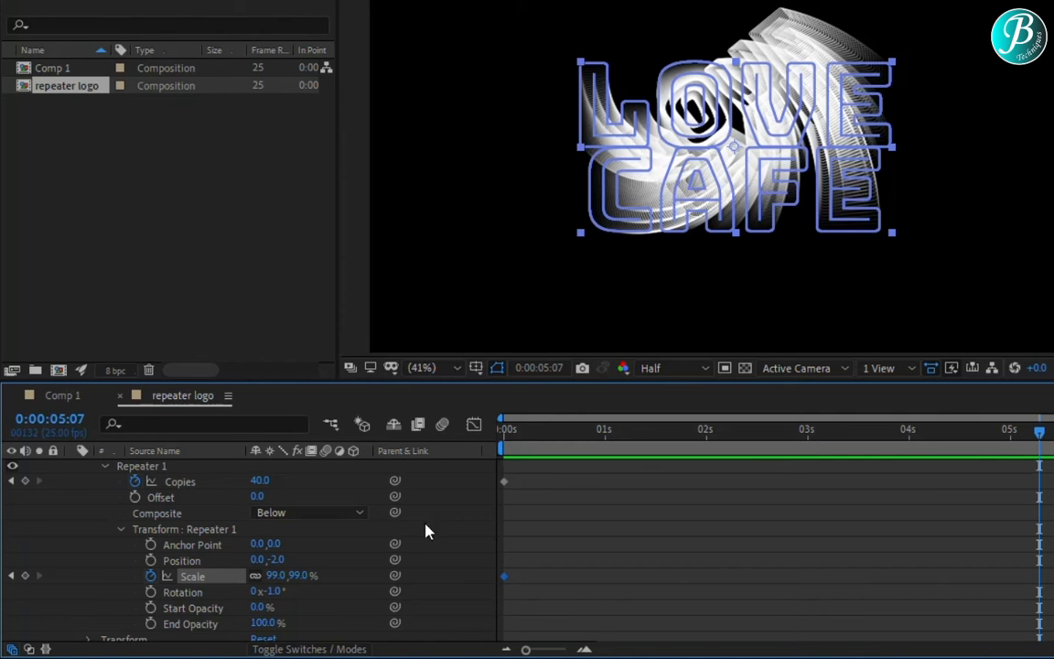
{"action": "left_click", "coordinate": [264, 483]}
{"action": "type", "text": "0"}
{"action": "key", "text": "Return"}
{"action": "left_click", "coordinate": [272, 576]}
{"action": "type", "text": "110"}
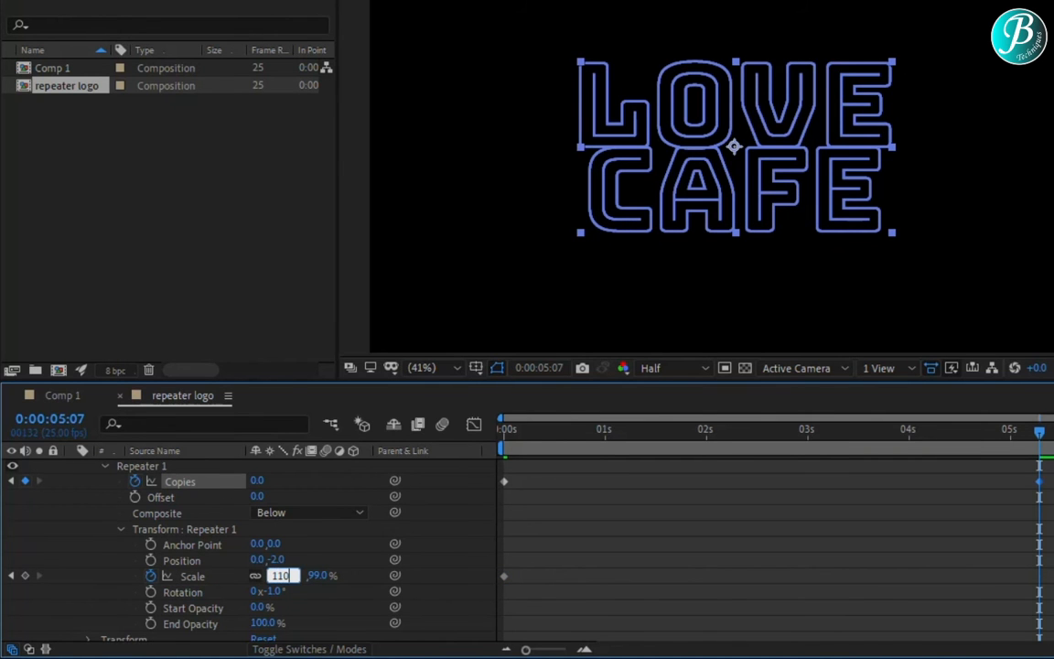
{"action": "key", "text": "Return"}
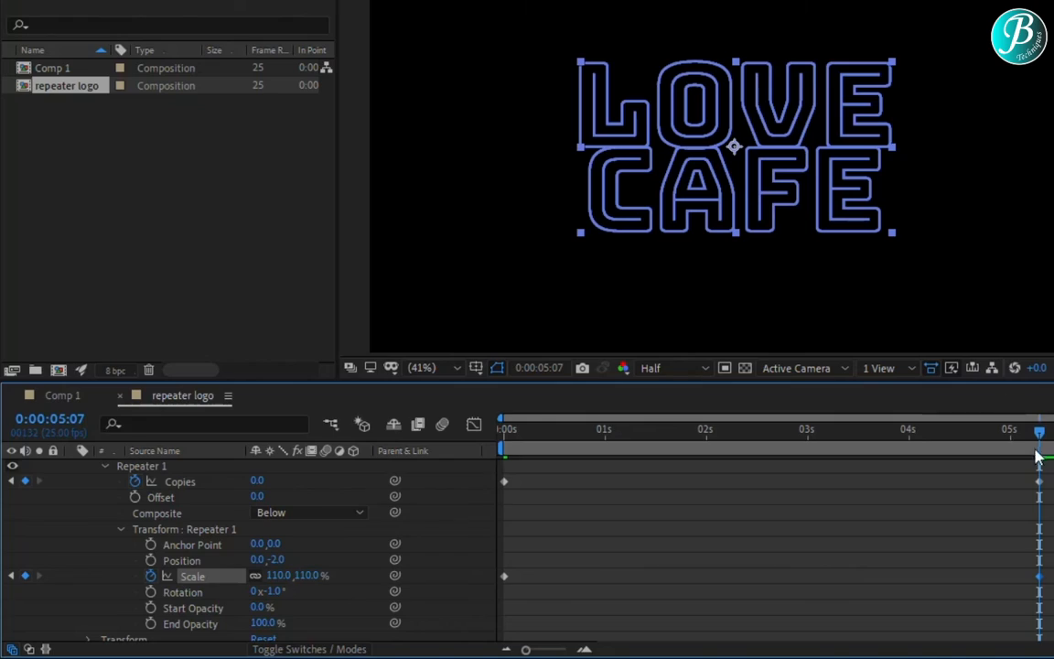
- Preview the repeater animation from the first frame and return the playhead to the start
{"action": "key", "text": "Home"}
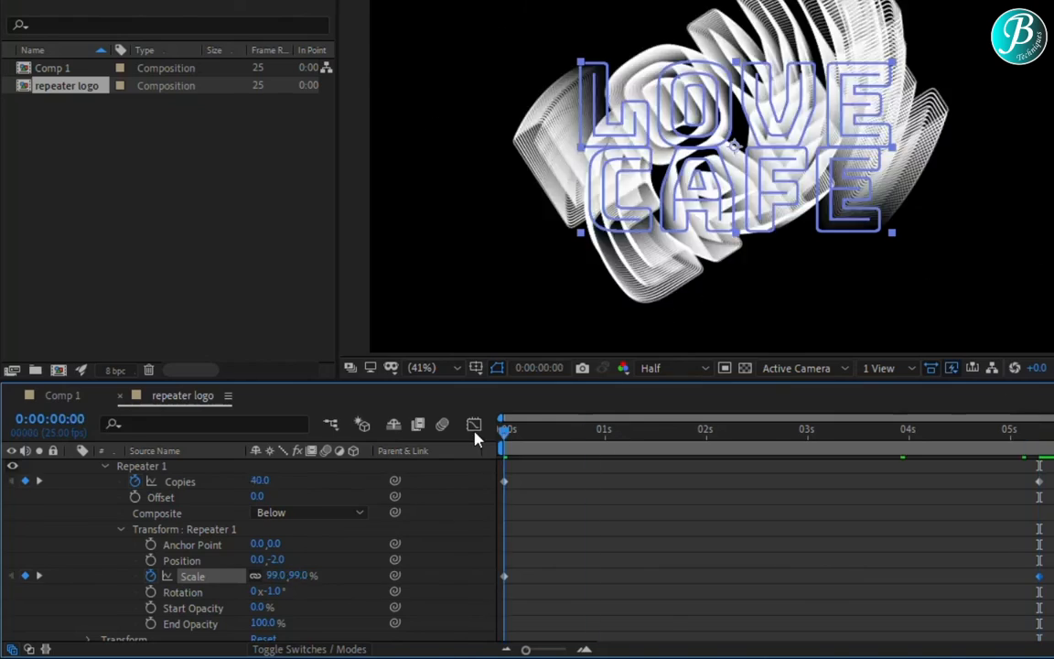
{"action": "key", "text": "space"}
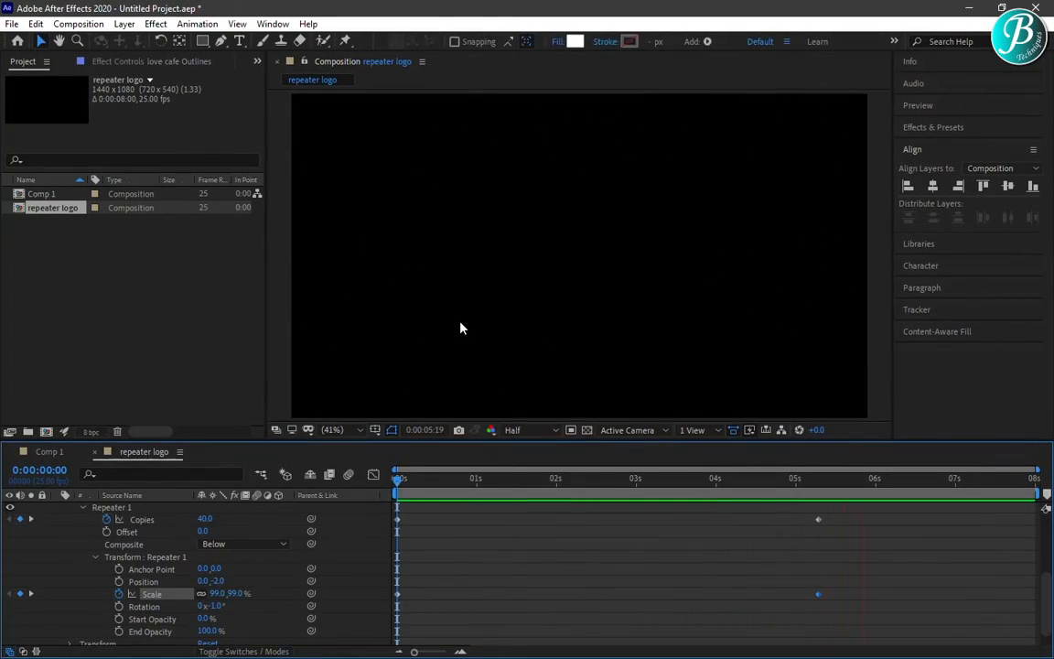
{"action": "key", "text": "space"}
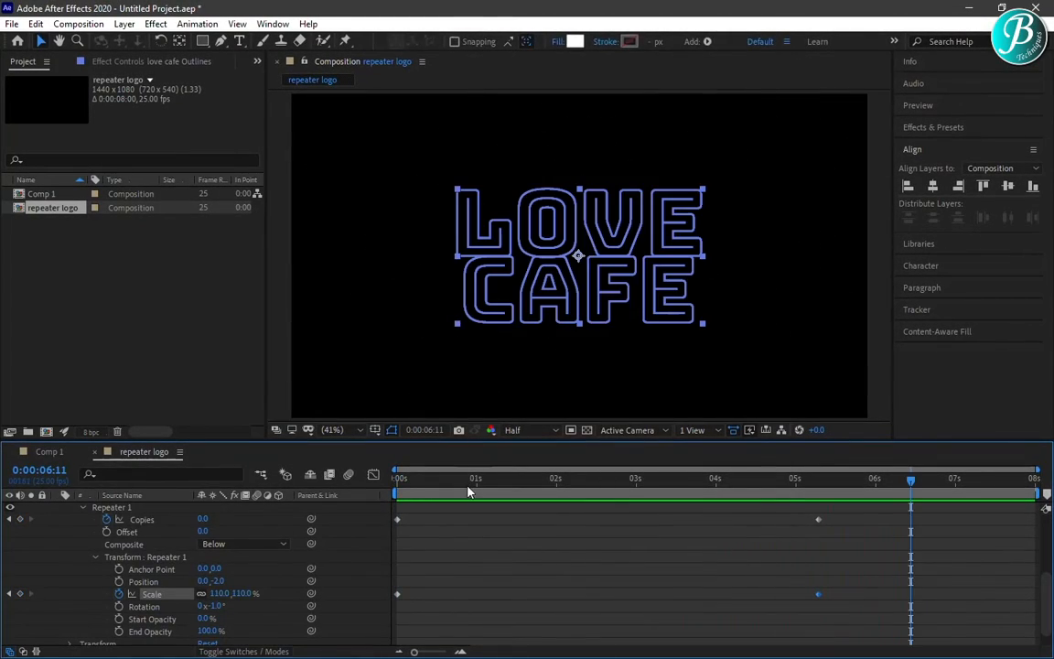
{"action": "key", "text": "Home"}
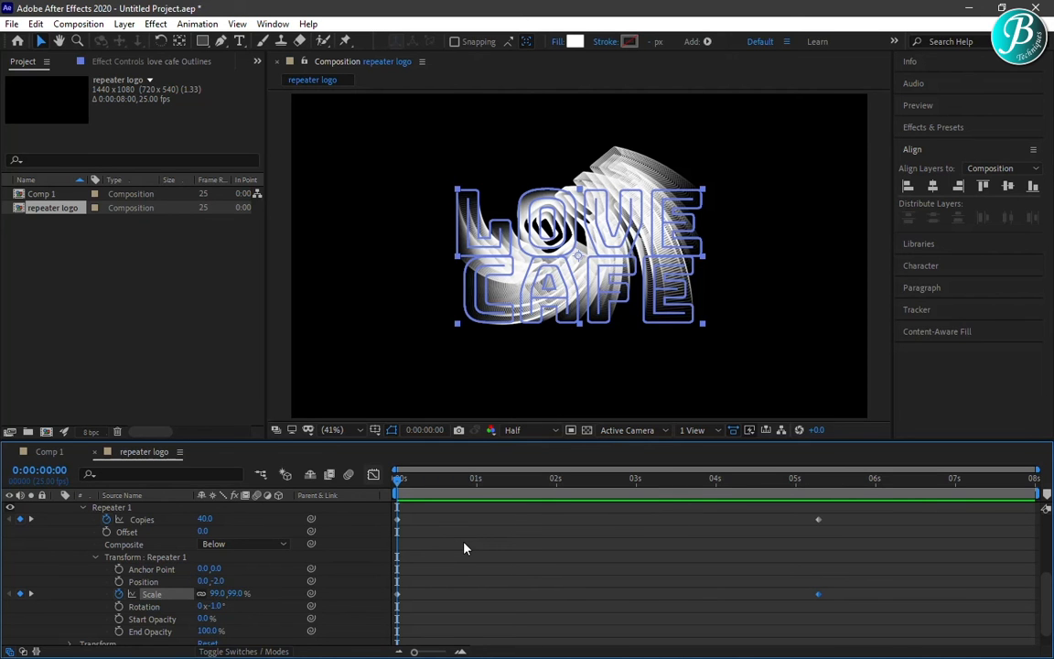
- Collapse the love cafe Outlines layer's properties and duplicate the layer
{"action": "scroll", "coordinate": [942, 549], "scroll_direction": "up", "scroll_amount": 5}
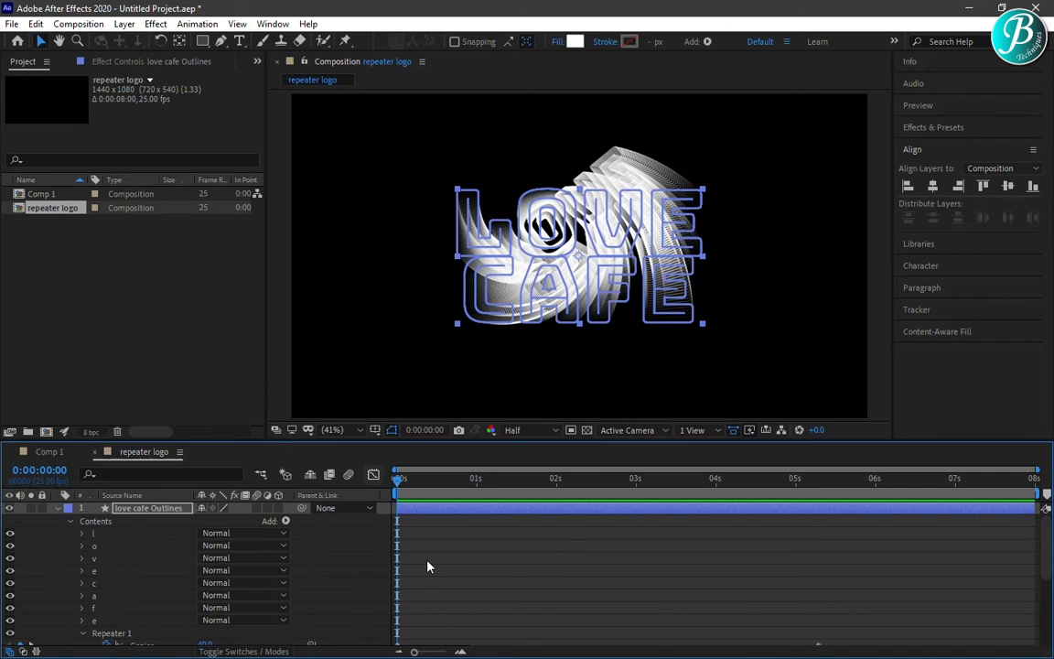
{"action": "left_click", "coordinate": [57, 507]}
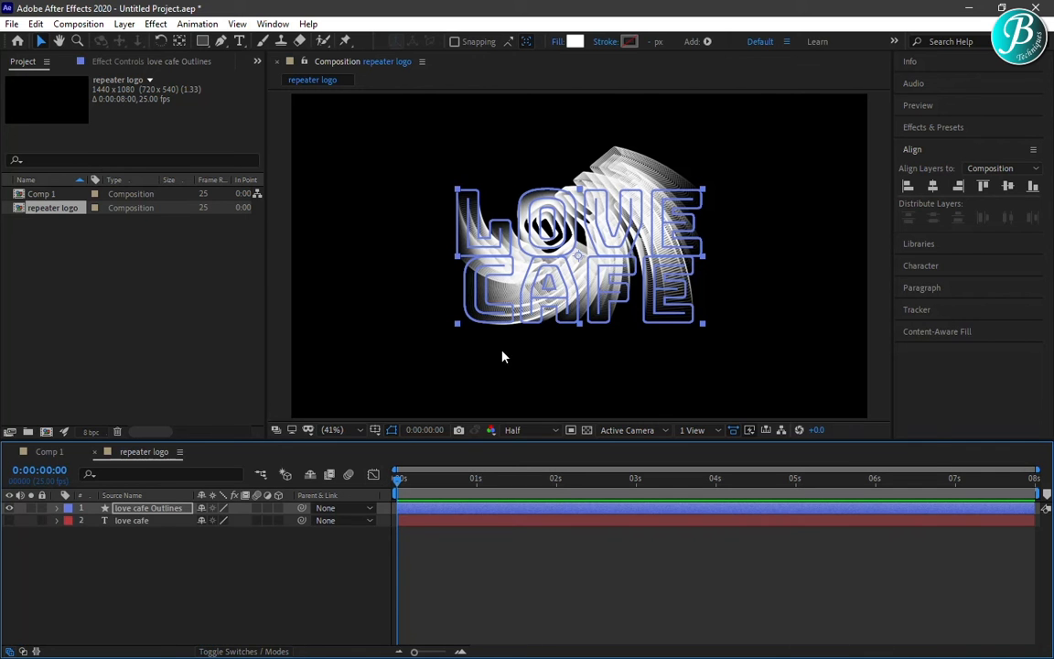
{"action": "left_click", "coordinate": [753, 358]}
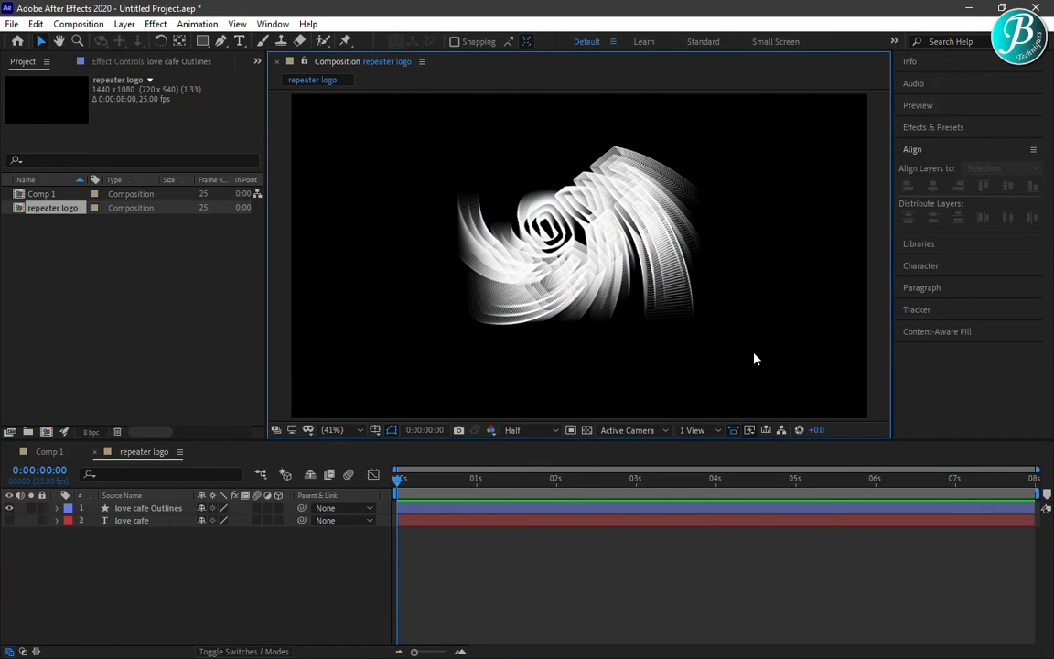
{"action": "left_click", "coordinate": [689, 299]}
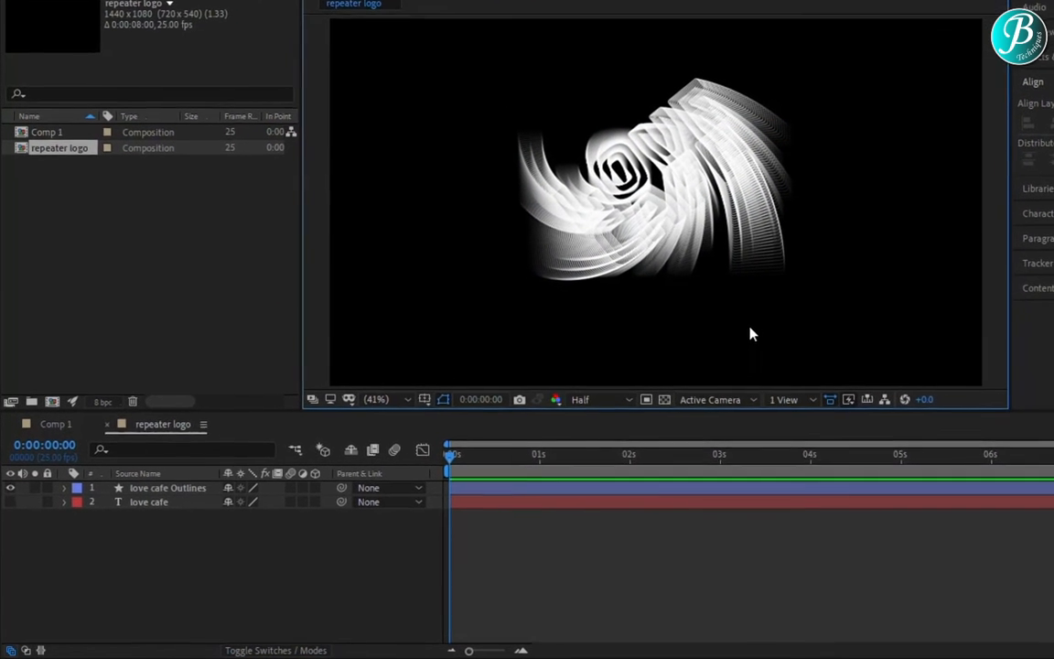
{"action": "left_click", "coordinate": [171, 501]}
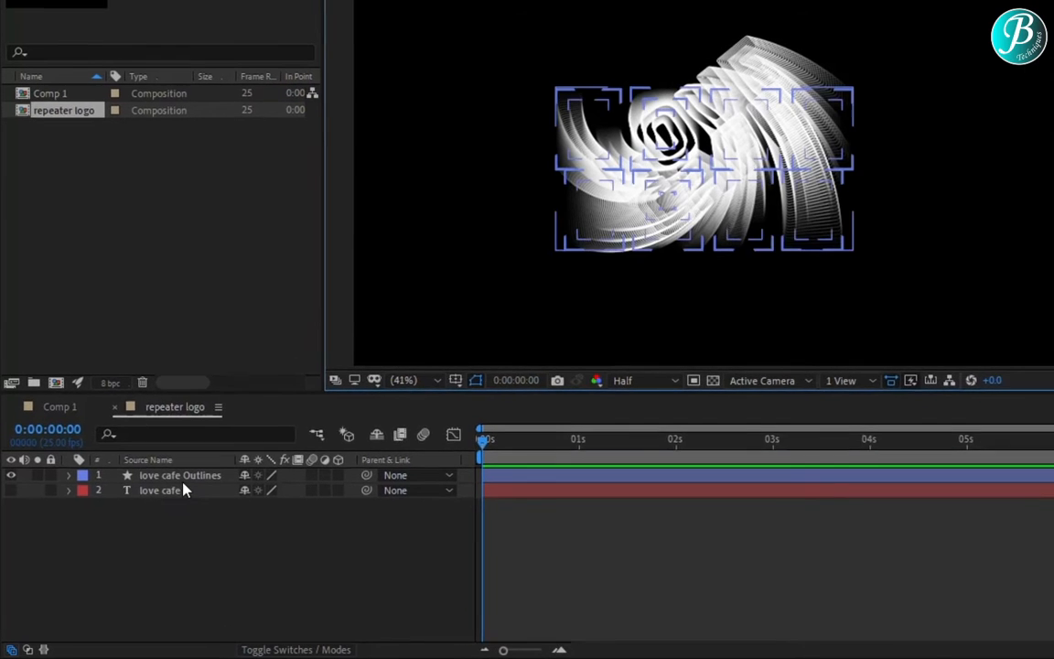
{"action": "left_click", "coordinate": [187, 475]}
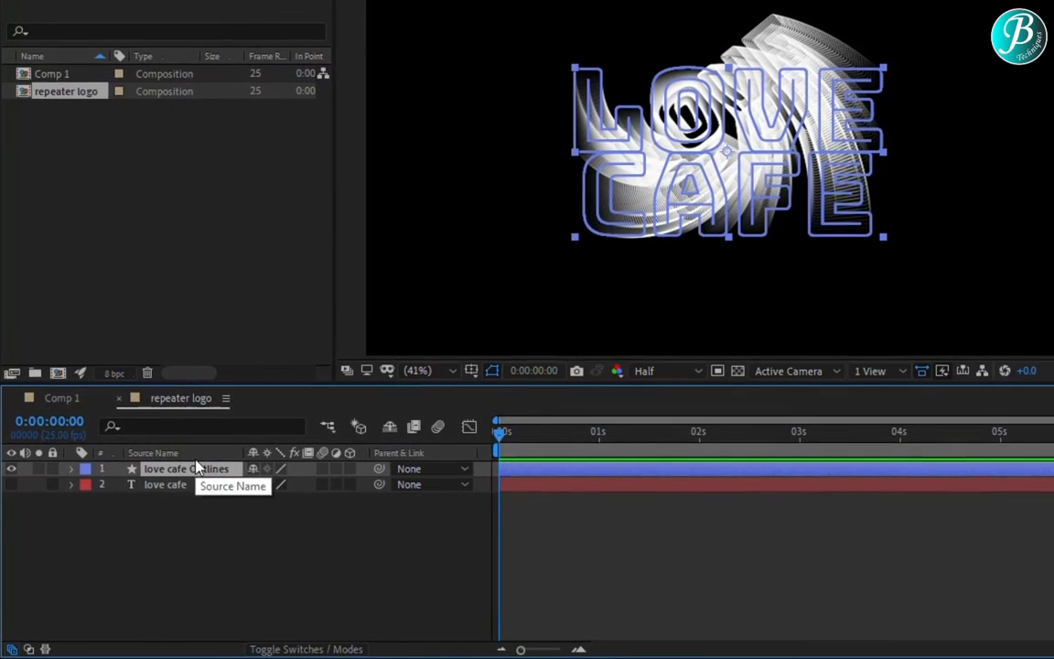
{"action": "key", "text": "ctrl+d"}
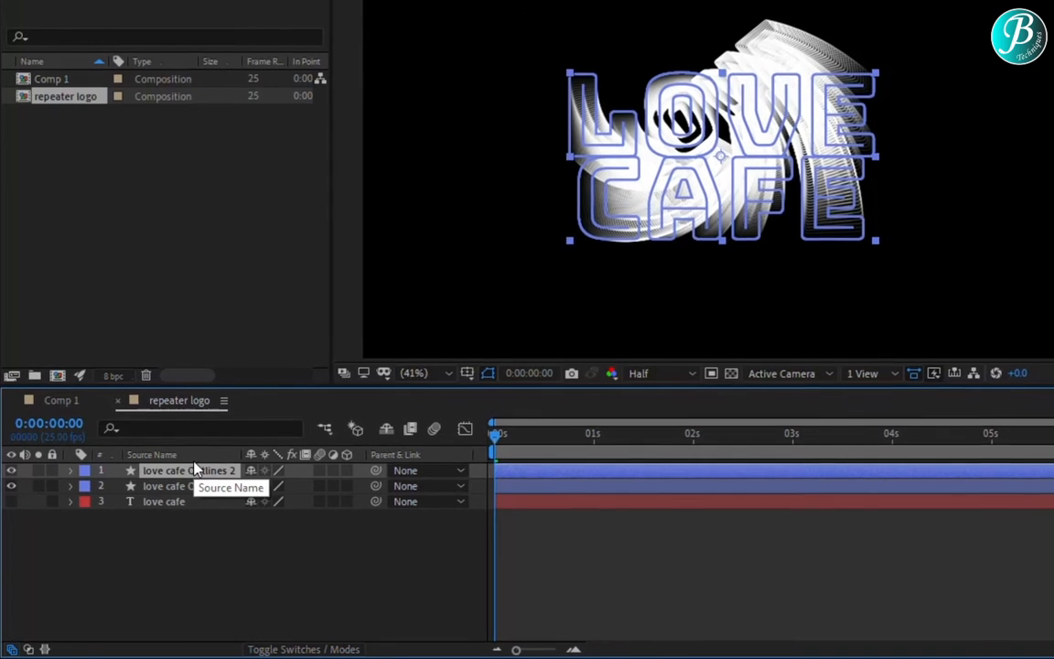
- Set the Position of Repeater 1 on the love cafe Outlines 2 layer to -5, -2
{"action": "left_click", "coordinate": [70, 473]}
{"action": "left_click", "coordinate": [85, 489]}
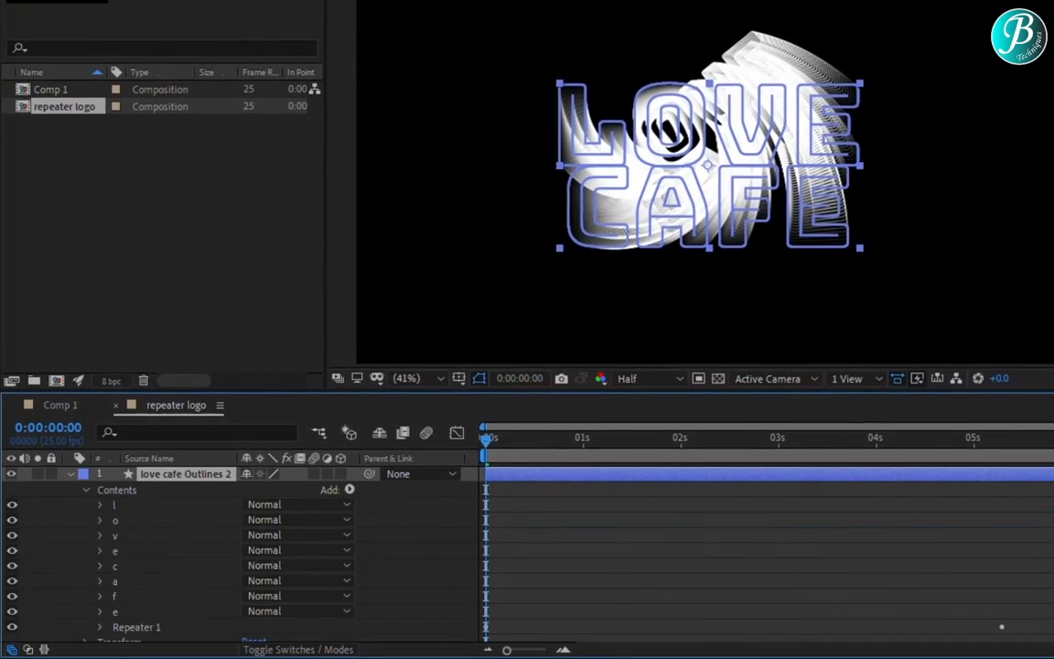
{"action": "scroll", "coordinate": [602, 630], "scroll_direction": "down", "scroll_amount": 2}
{"action": "left_click", "coordinate": [103, 587]}
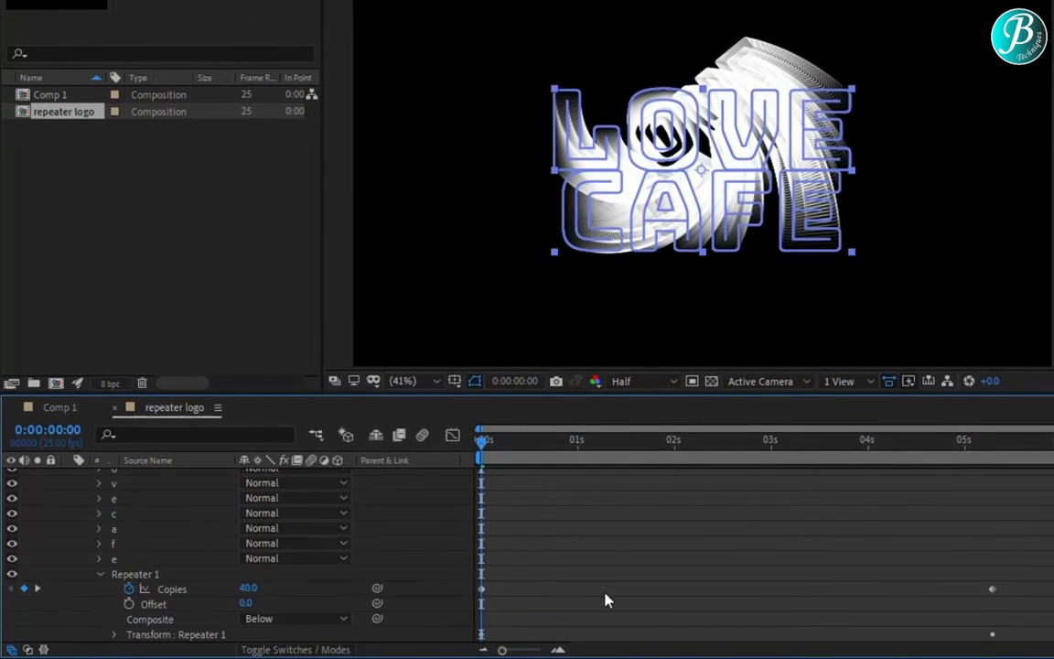
{"action": "scroll", "coordinate": [115, 585], "scroll_direction": "down", "scroll_amount": 2}
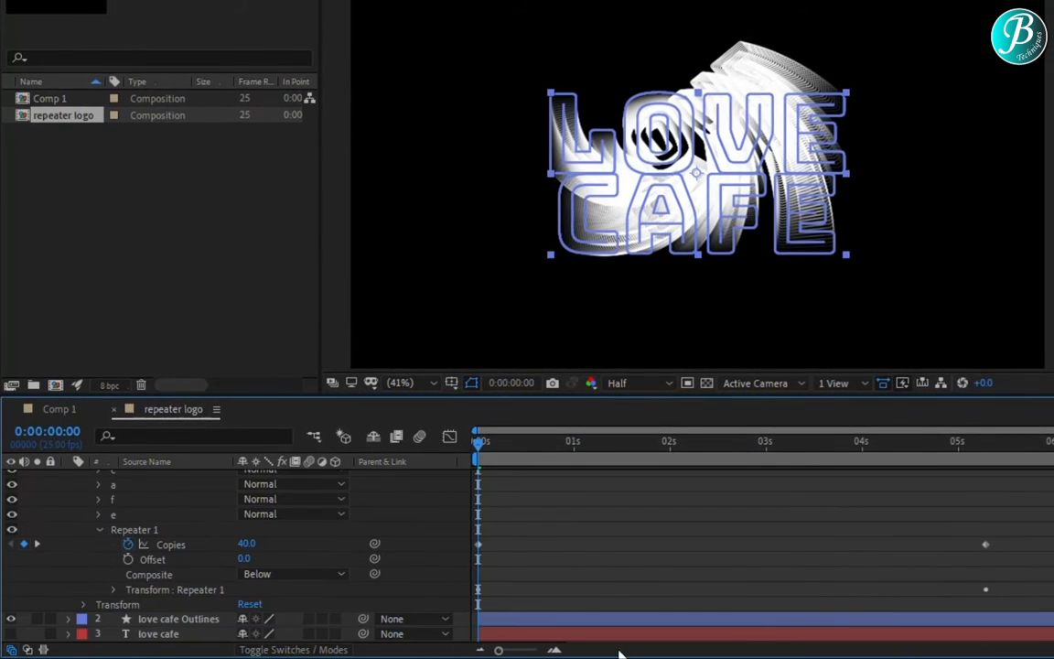
{"action": "left_click", "coordinate": [115, 593]}
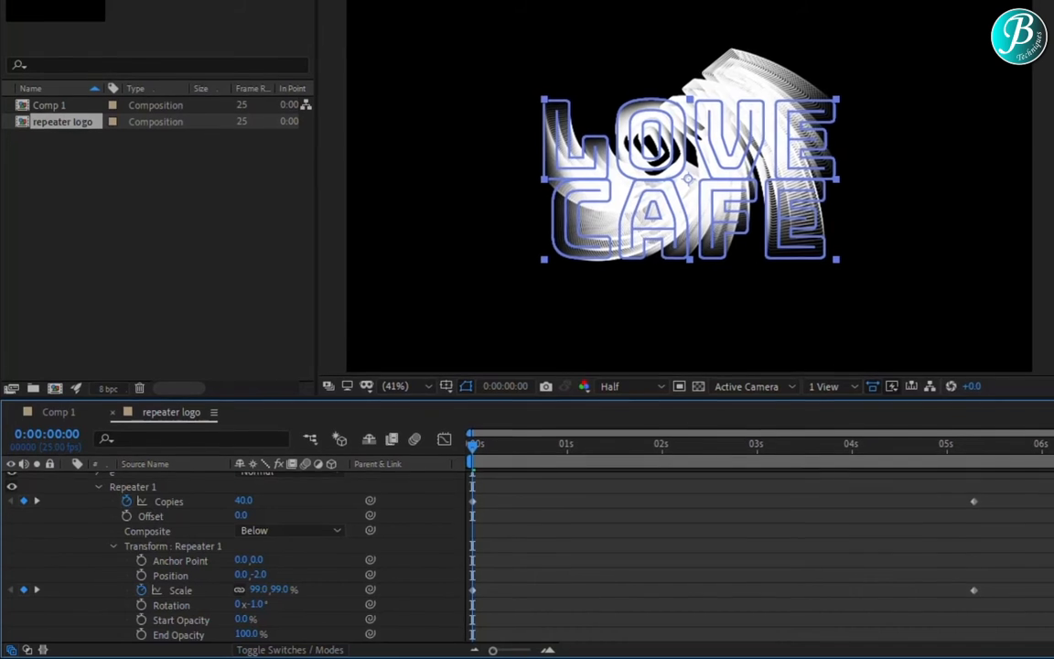
{"action": "scroll", "coordinate": [268, 543], "scroll_direction": "down", "scroll_amount": 2}
{"action": "left_click", "coordinate": [241, 530]}
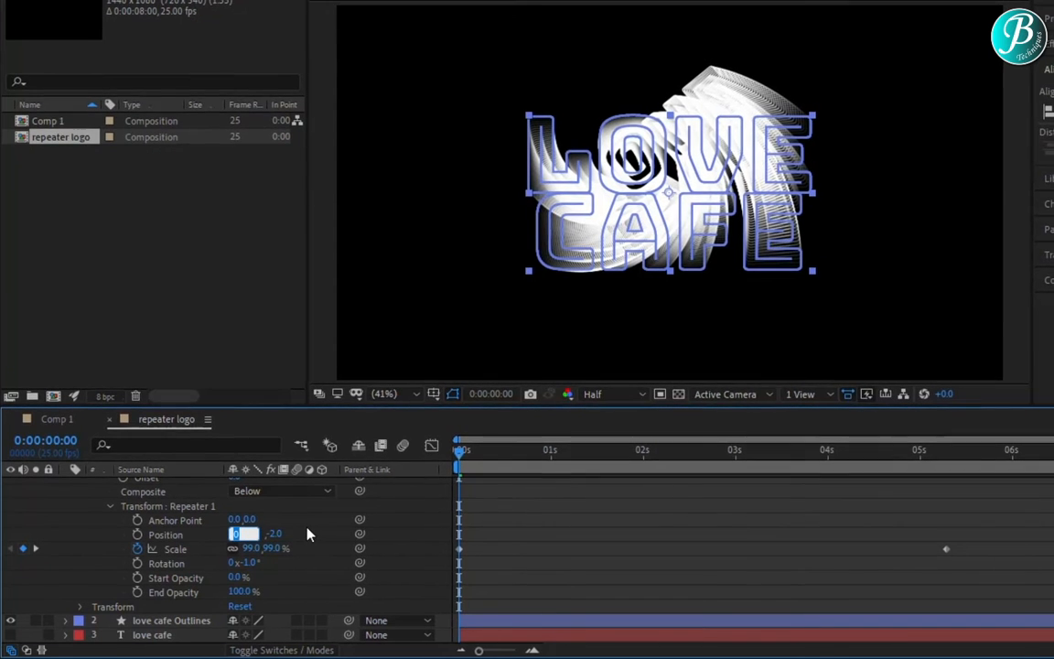
{"action": "type", "text": "-5"}
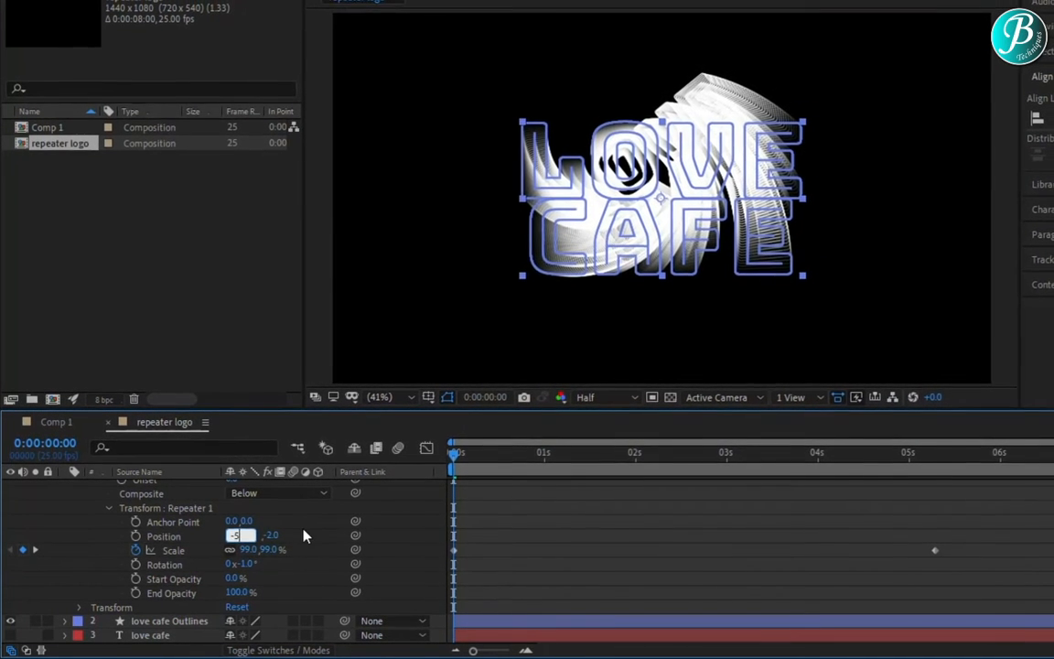
{"action": "key", "text": "Return"}
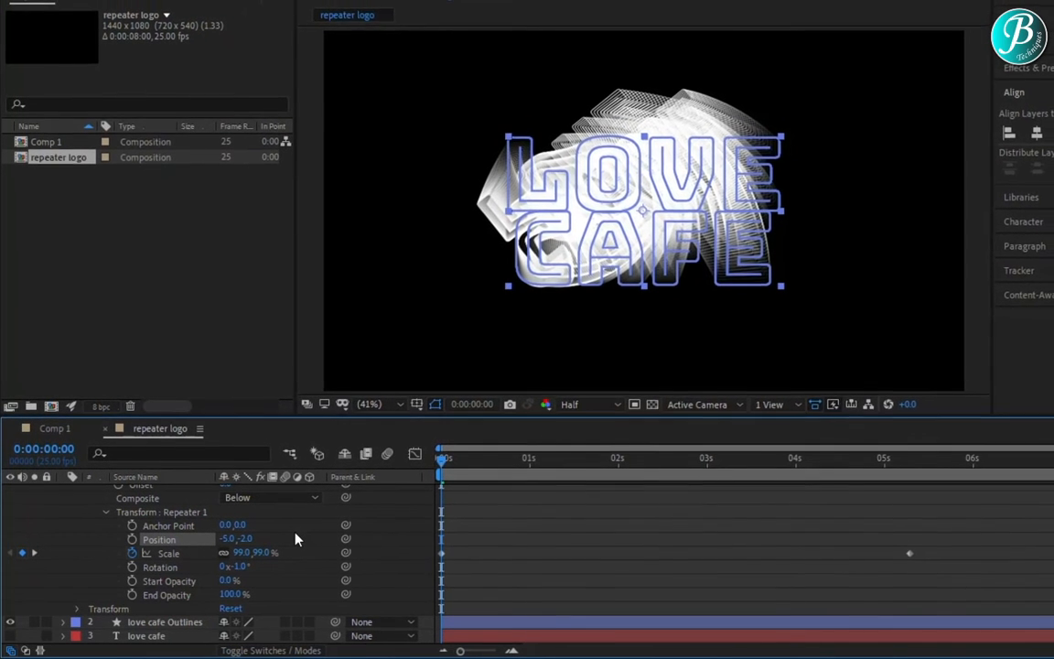
- Set the duplicated layer's Repeater Scale to 98% at the first frame and its Rotation to 2°
{"action": "left_click", "coordinate": [236, 553]}
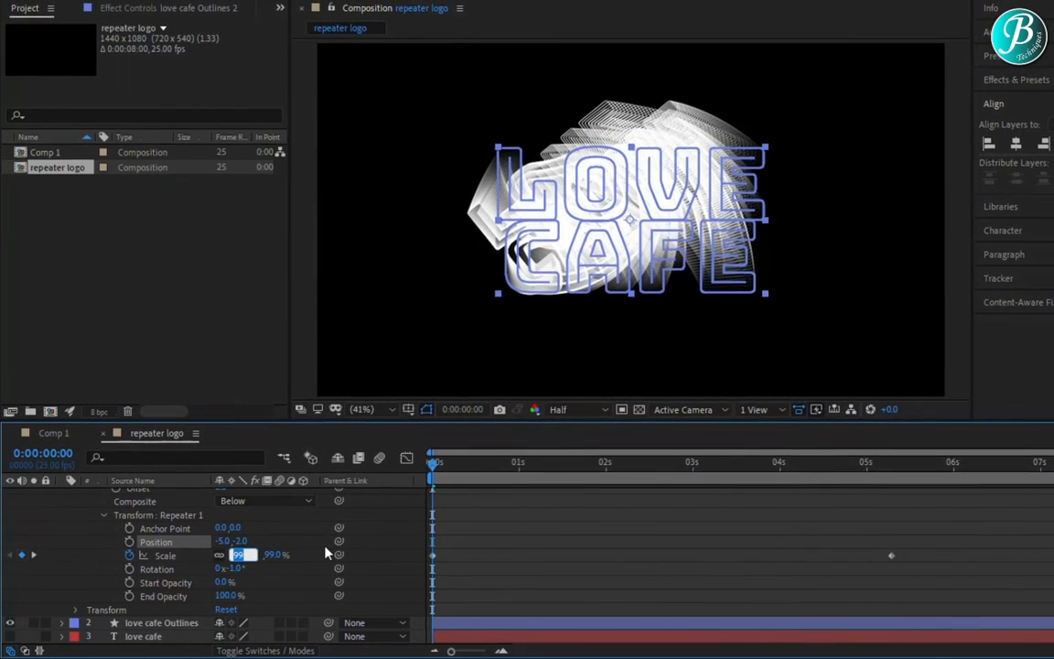
{"action": "type", "text": "98"}
{"action": "key", "text": "Return"}
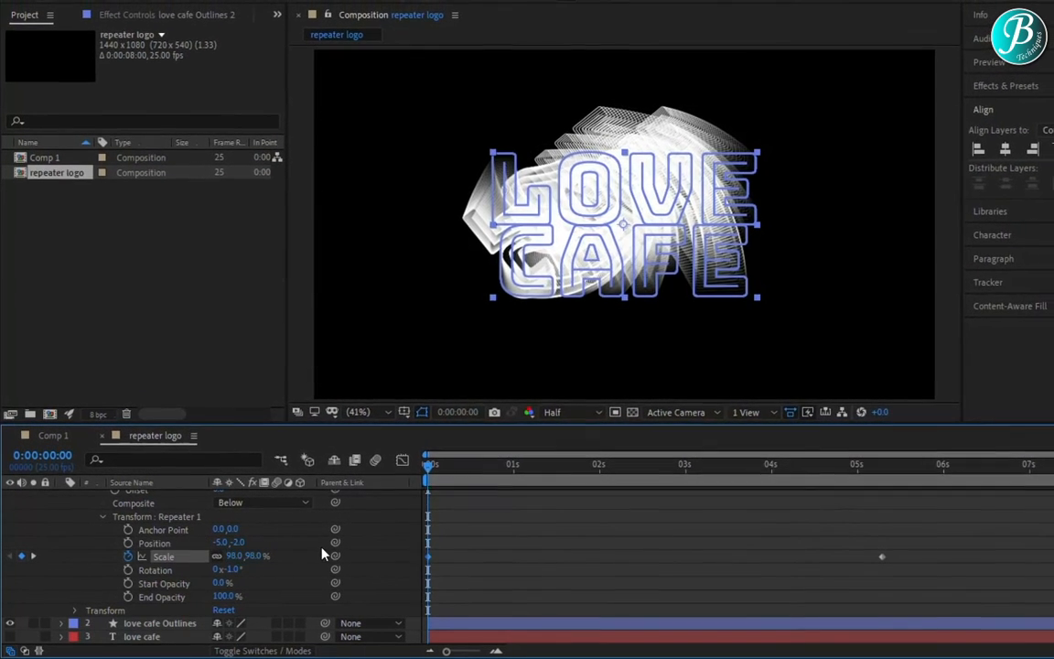
{"action": "left_click", "coordinate": [230, 569]}
{"action": "type", "text": "2"}
{"action": "key", "text": "Return"}
{"action": "left_click", "coordinate": [758, 333]}
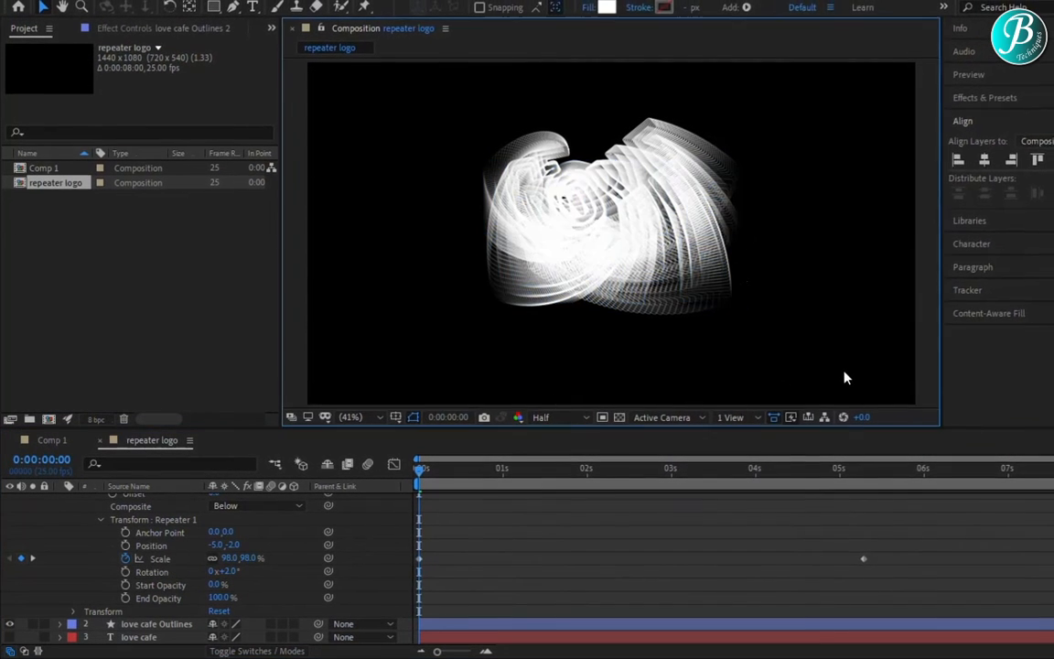
- Preview the animation of both outline layers from the first frame and return the playhead to the start
{"action": "left_click", "coordinate": [721, 244]}
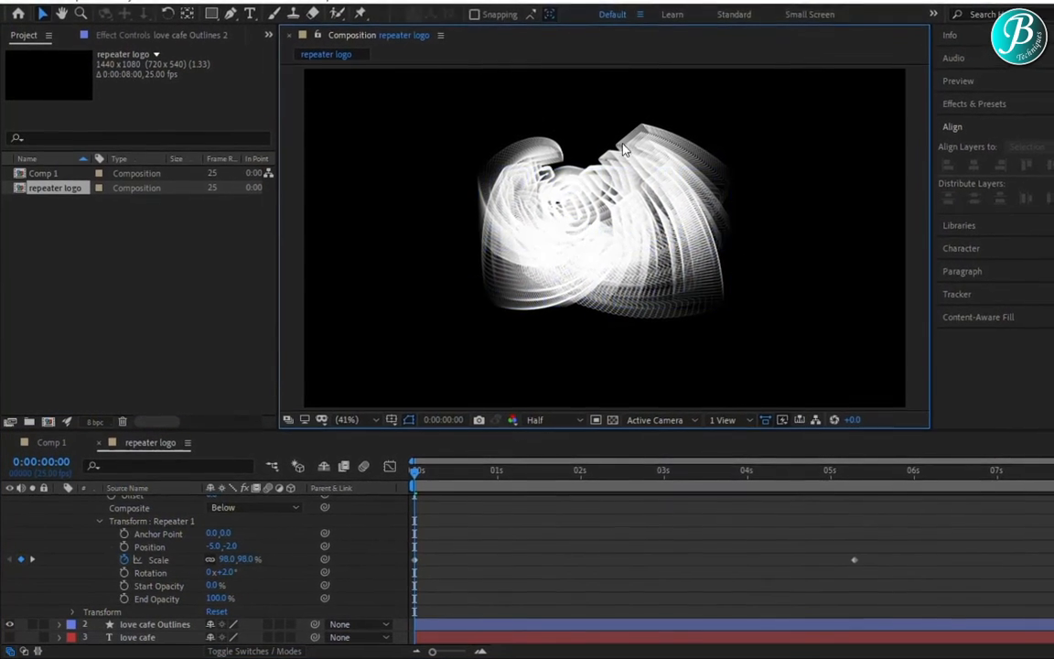
{"action": "left_click", "coordinate": [600, 321]}
{"action": "left_click", "coordinate": [452, 531]}
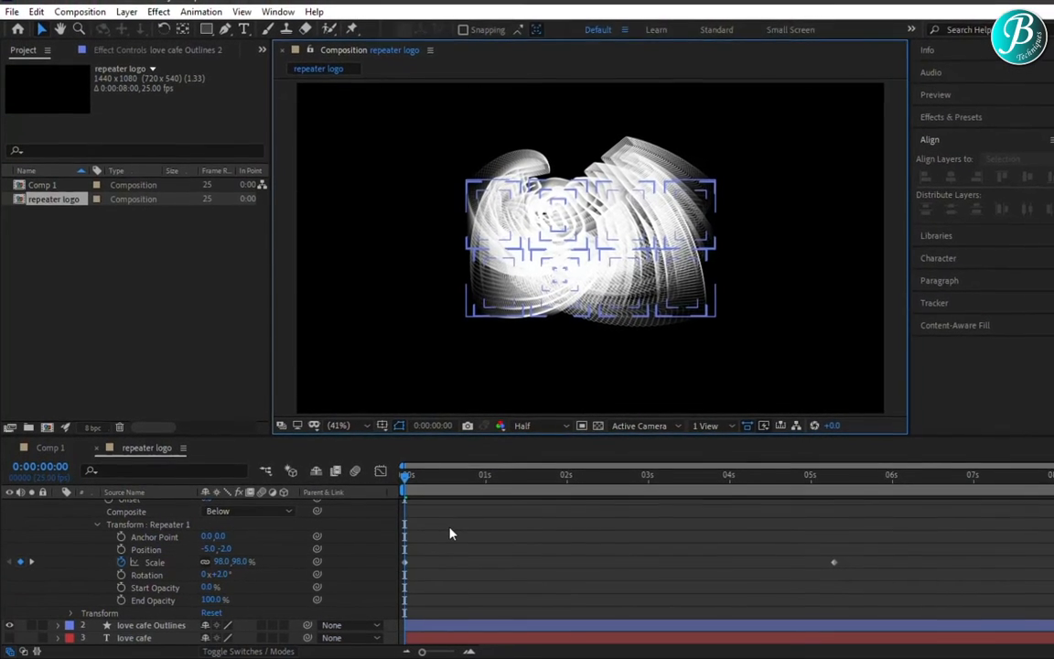
{"action": "left_click", "coordinate": [781, 381]}
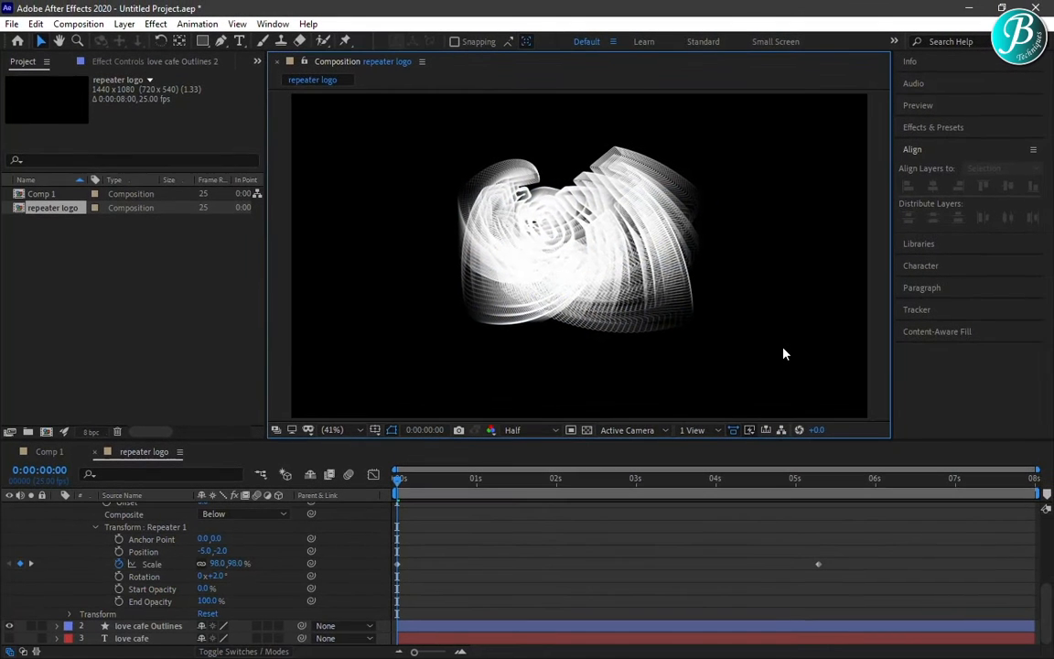
{"action": "left_click", "coordinate": [817, 595]}
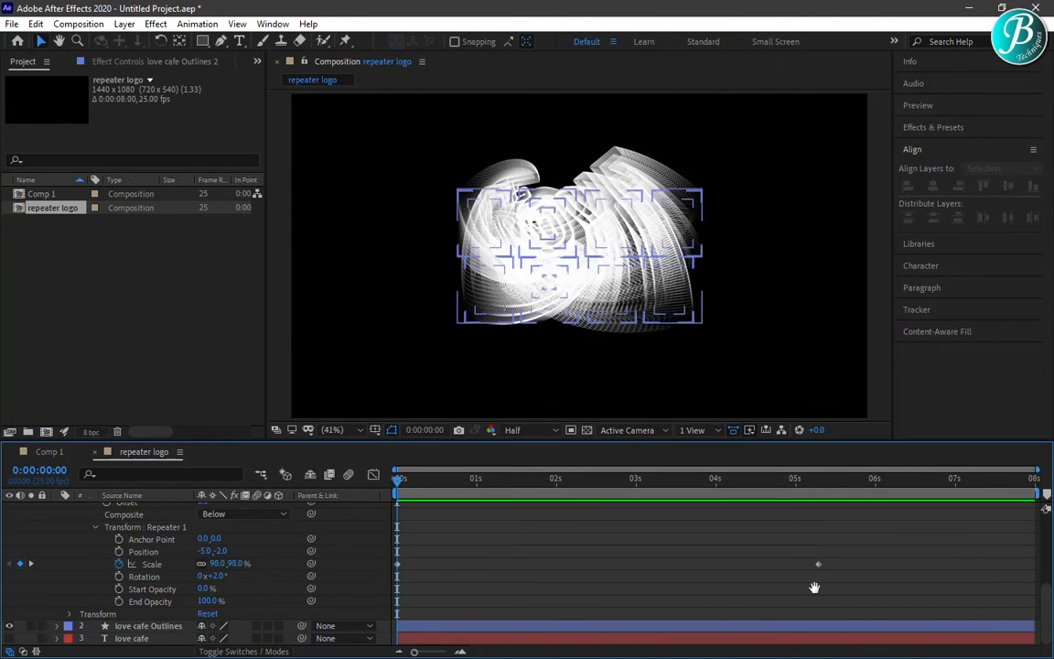
{"action": "key", "text": "space"}
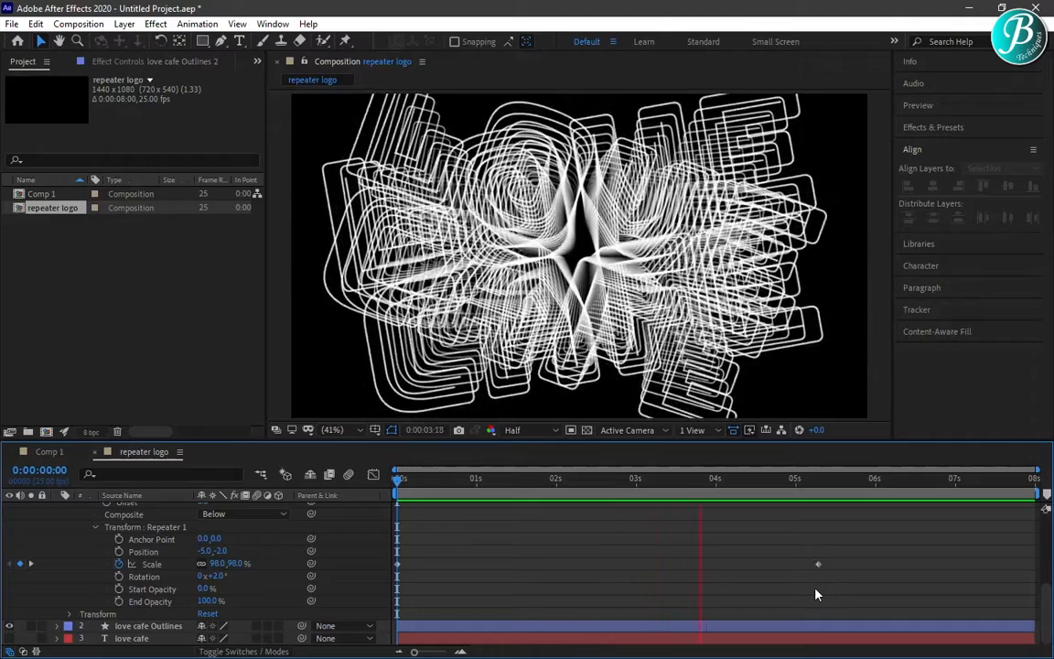
{"action": "key", "text": "space"}
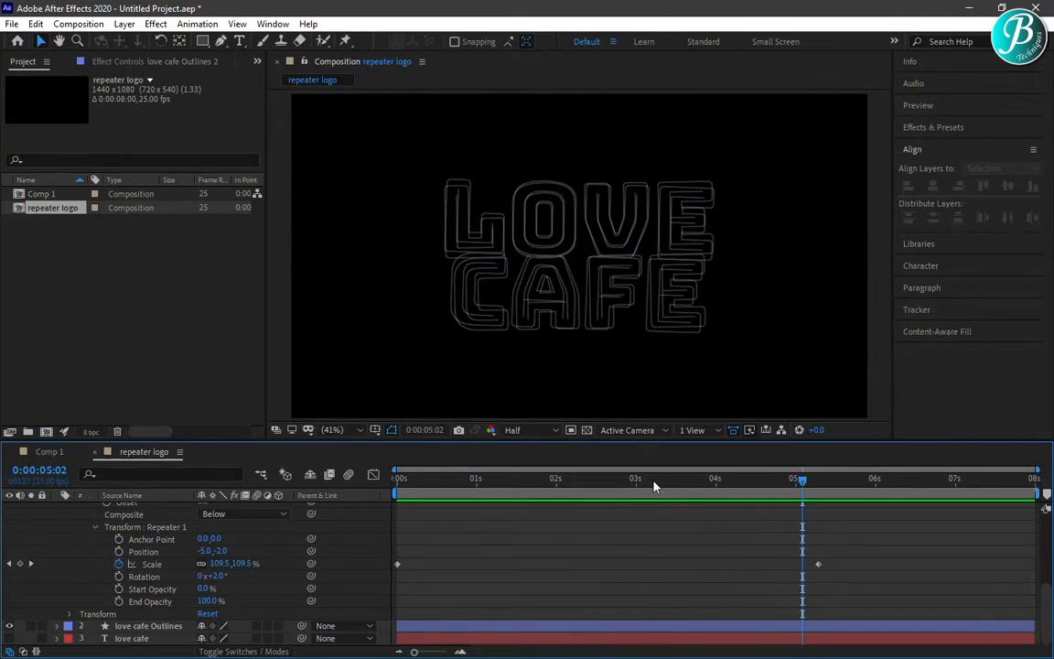
{"action": "left_click_drag", "start_coordinate": [653, 486], "coordinate": [366, 448]}
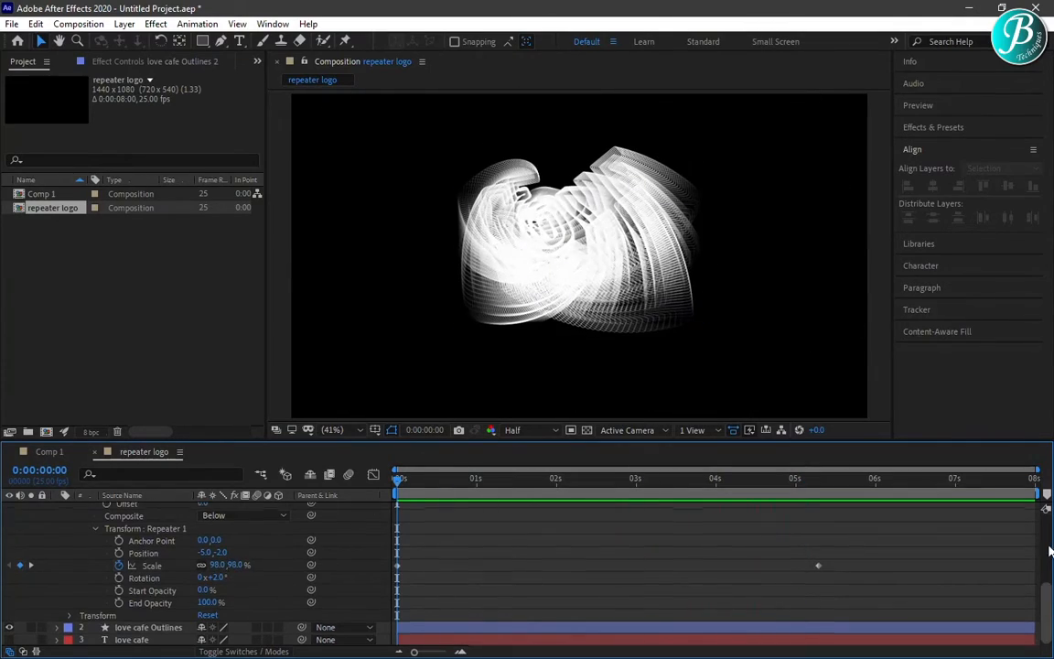
- Collapse the love cafe Outlines 2 layer, make the love cafe text layer visible and move it above both outline layers
{"action": "scroll", "coordinate": [1049, 590], "scroll_direction": "up", "scroll_amount": 5}
{"action": "left_click", "coordinate": [87, 520]}
{"action": "left_click", "coordinate": [58, 508]}
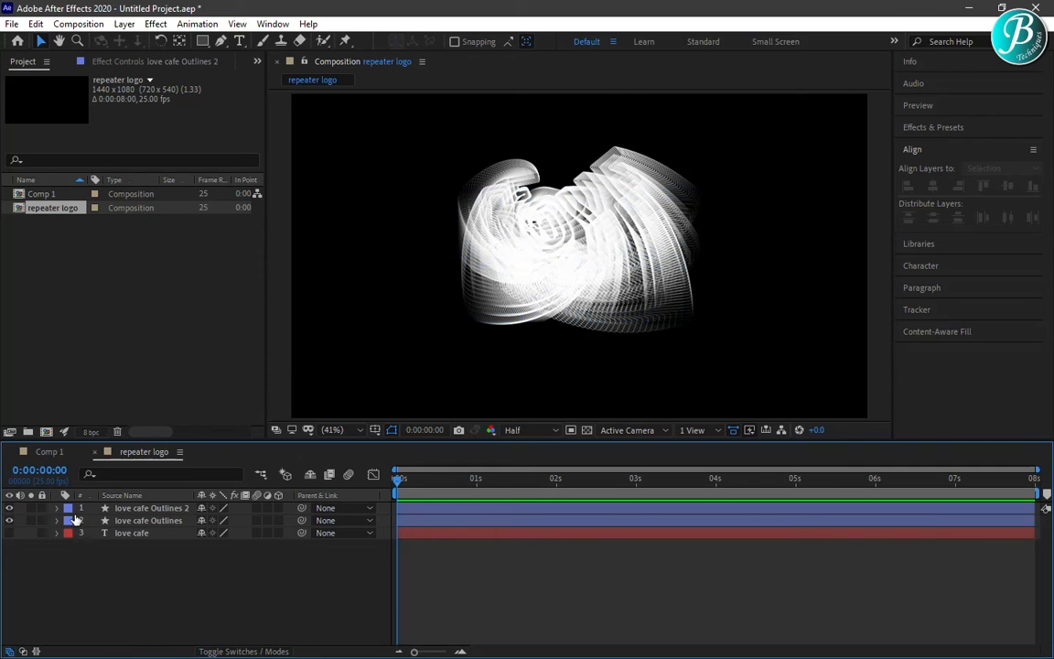
{"action": "left_click", "coordinate": [128, 537]}
{"action": "left_click", "coordinate": [10, 533]}
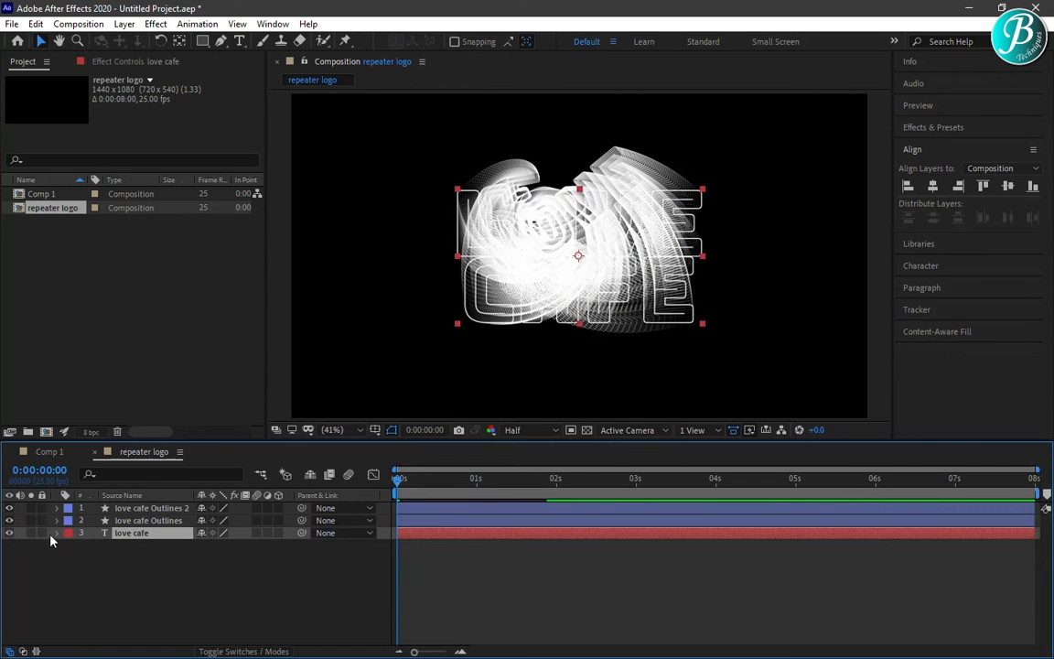
{"action": "left_click_drag", "start_coordinate": [142, 538], "coordinate": [146, 503]}
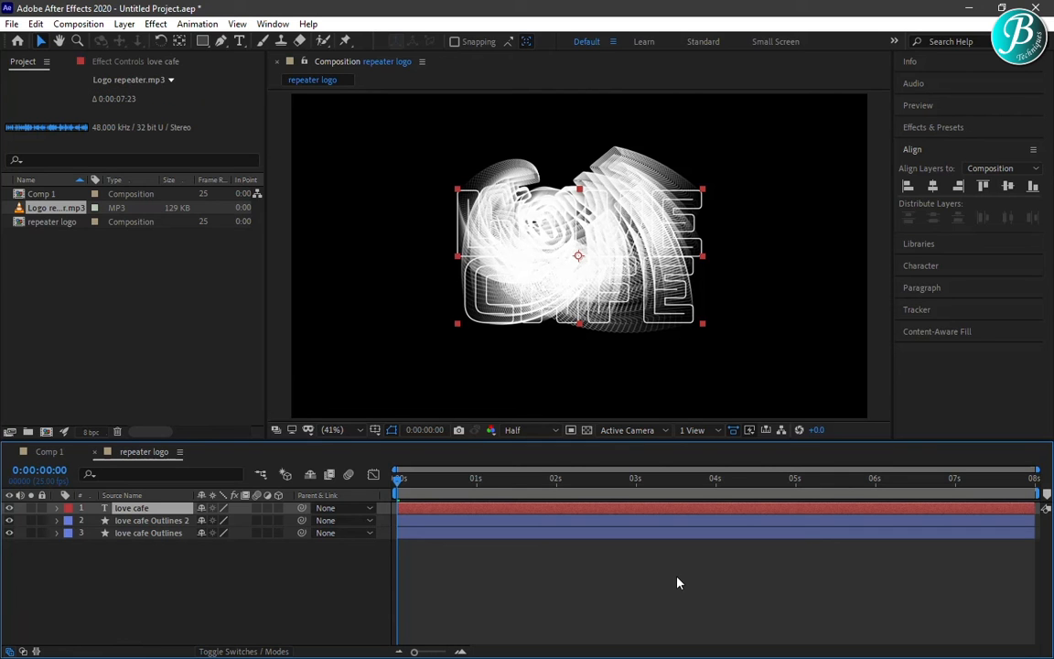
- Shift the love cafe text layer in time so that it starts at 0:00:04:23
{"action": "left_click", "coordinate": [40, 470]}
{"action": "type", "text": "4:"}
{"action": "type", "text": "23"}
{"action": "key", "text": "Return"}
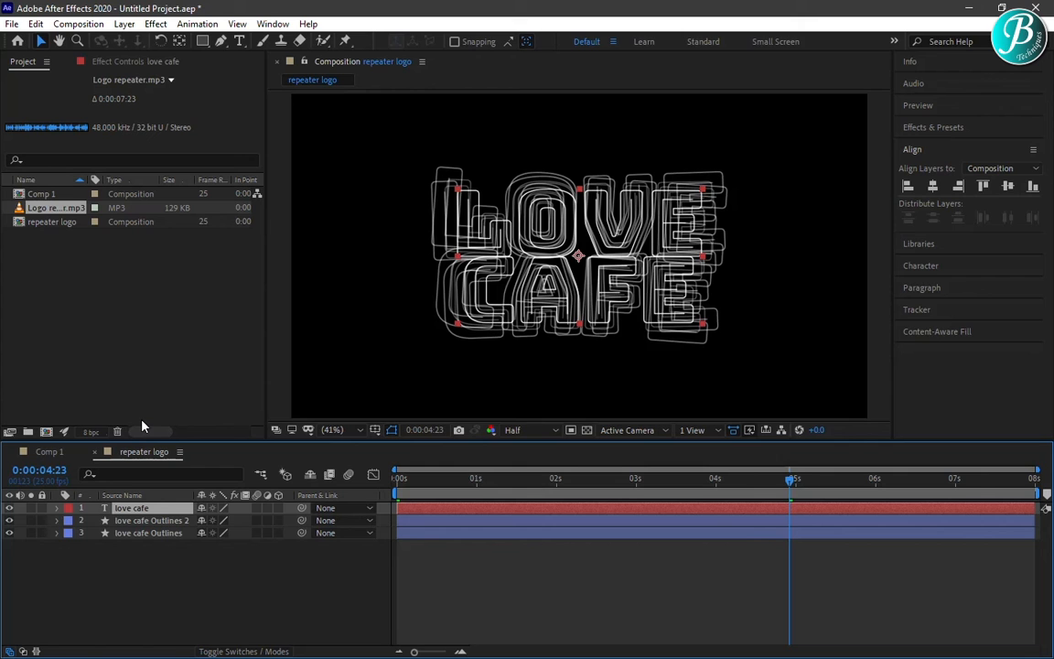
{"action": "left_click_drag", "start_coordinate": [416, 507], "coordinate": [806, 506]}
{"action": "left_click", "coordinate": [798, 521], "text": "ctrl"}
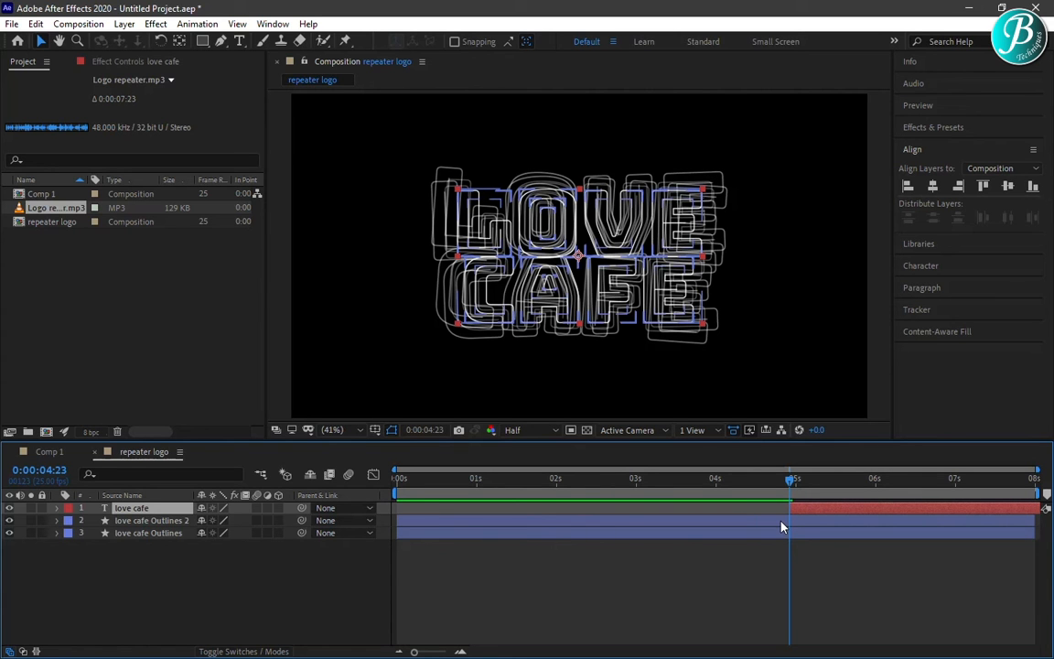
- Reveal the text layer's Scale and Opacity, and keyframe Opacity from 0% at 0:00:04:23 to 100% at 0:00:05:01
{"action": "key", "text": "s"}
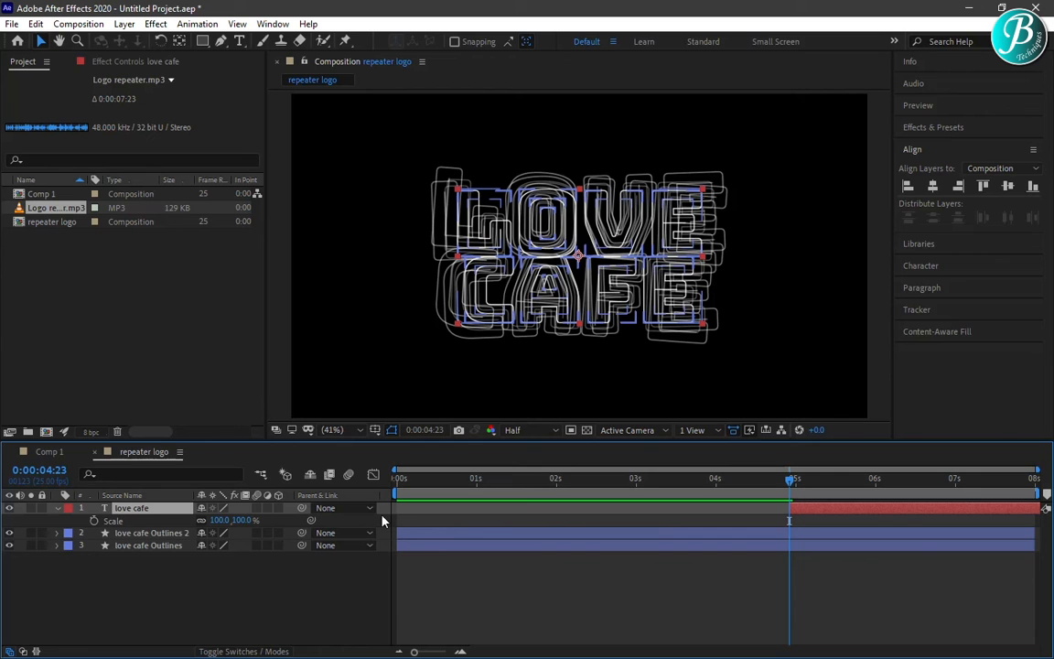
{"action": "key", "text": "shift+t"}
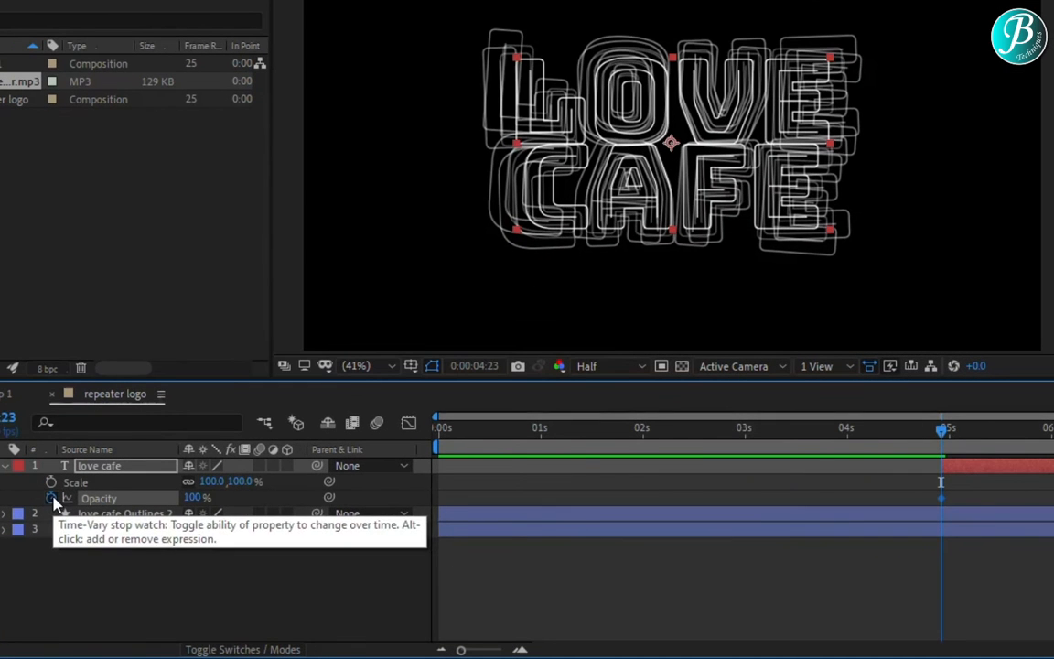
{"action": "left_click", "coordinate": [95, 532]}
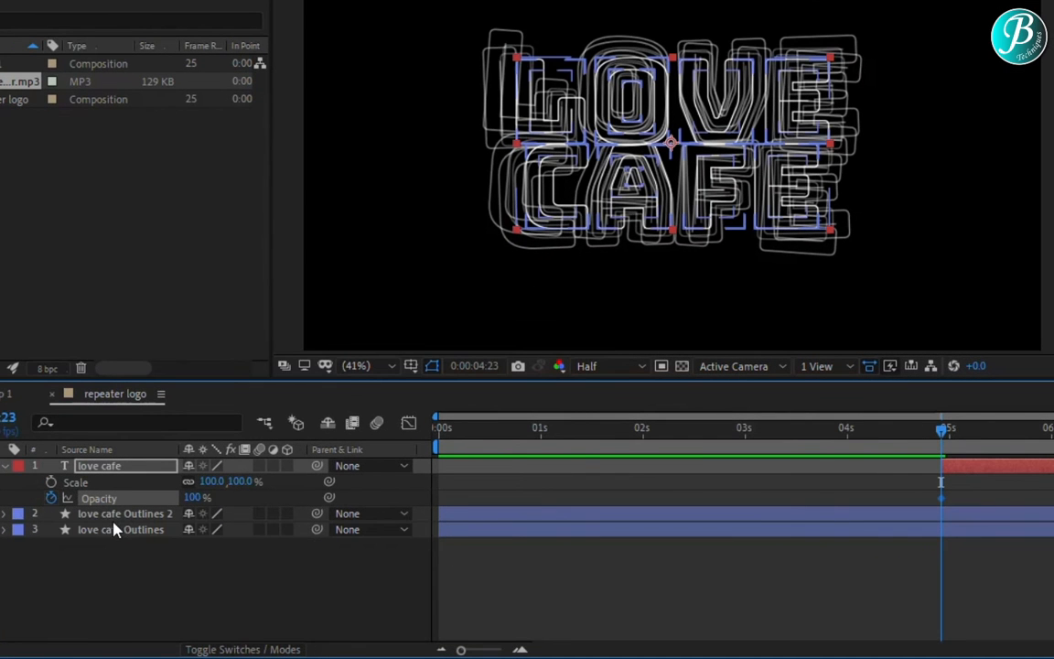
{"action": "left_click", "coordinate": [195, 497]}
{"action": "type", "text": "0"}
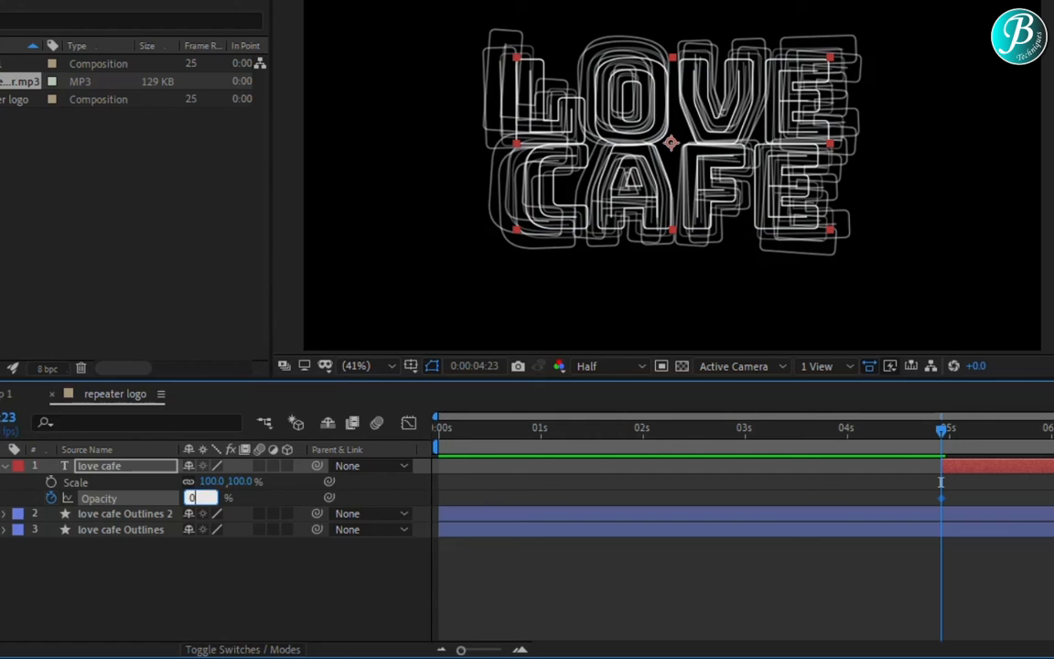
{"action": "key", "text": "Return"}
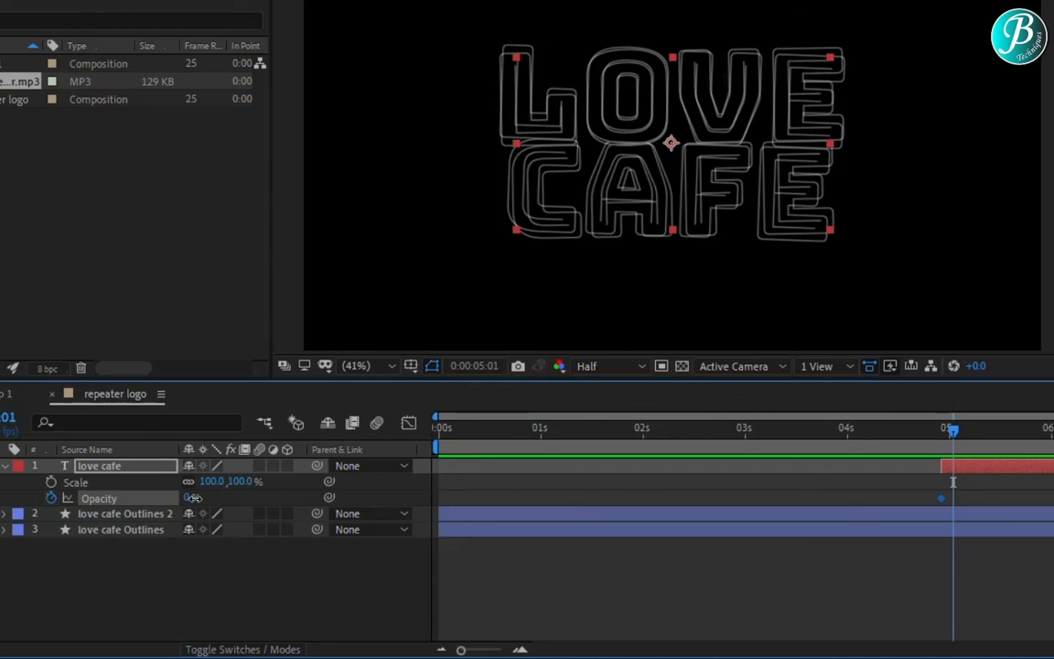
{"action": "left_click_drag", "start_coordinate": [190, 497], "coordinate": [283, 498]}
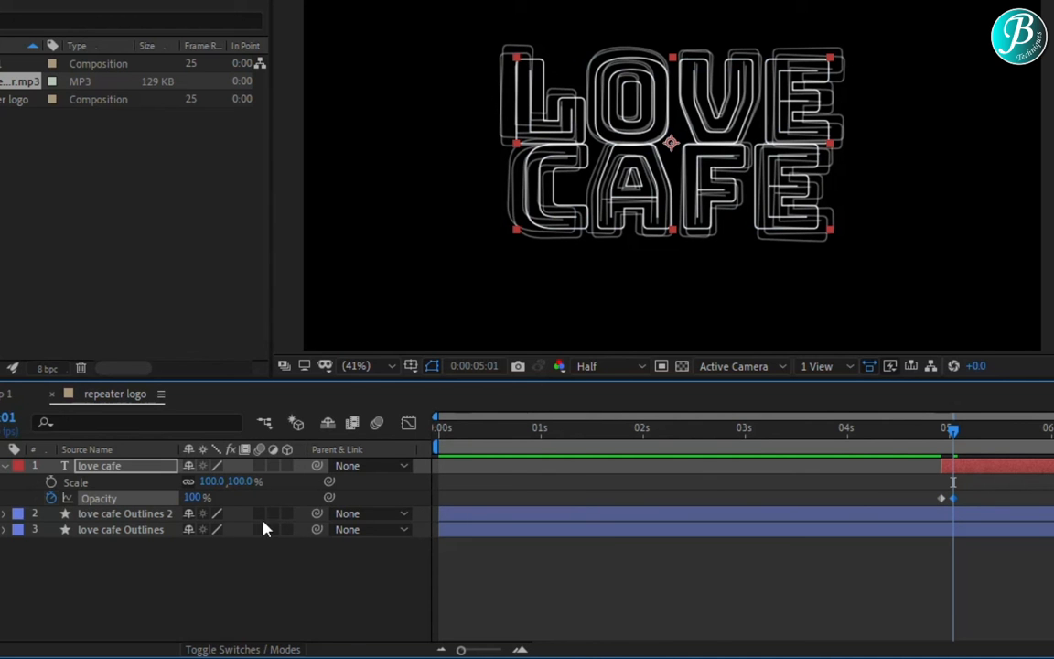
- Keyframe the text layer's Scale from 90% at 0:00:05:01 to 100% at 0:00:05:03
{"action": "left_click", "coordinate": [52, 482]}
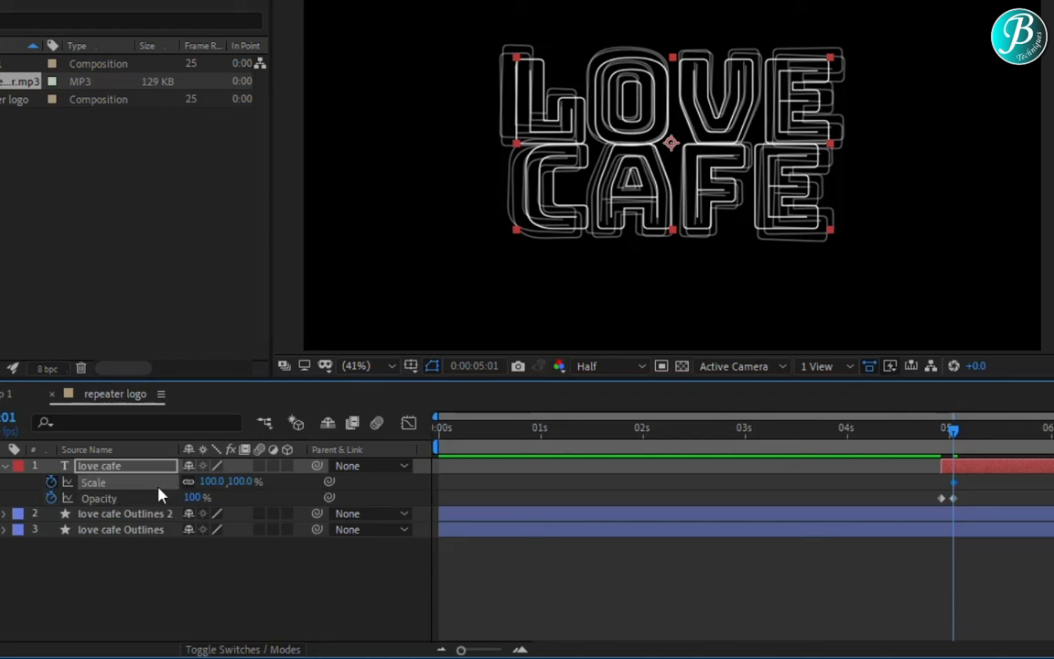
{"action": "left_click", "coordinate": [213, 482]}
{"action": "type", "text": "90"}
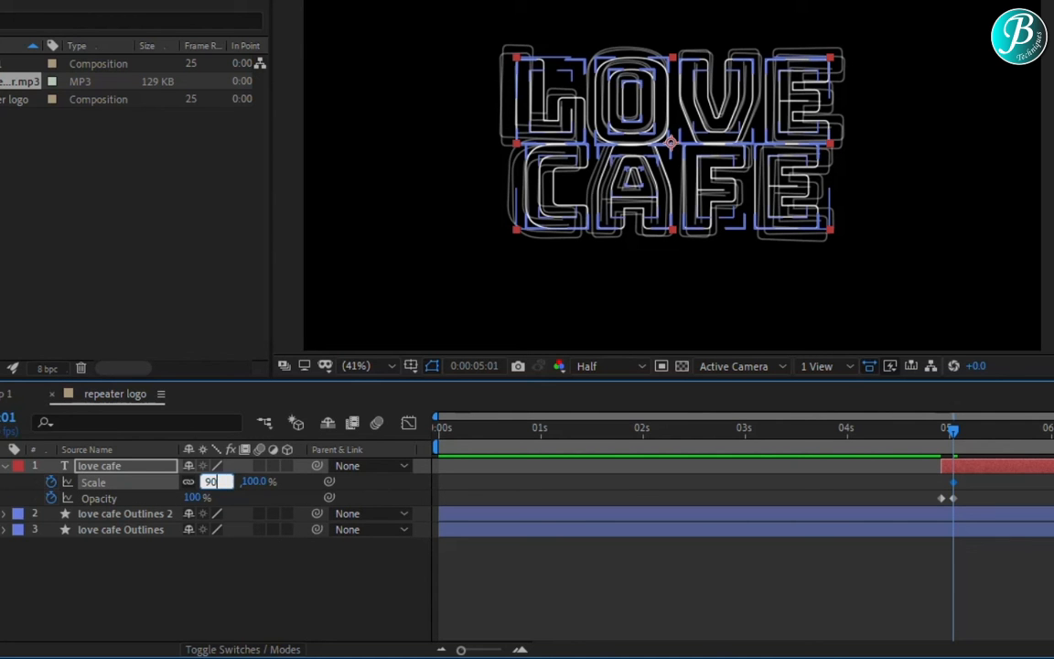
{"action": "key", "text": "Return"}
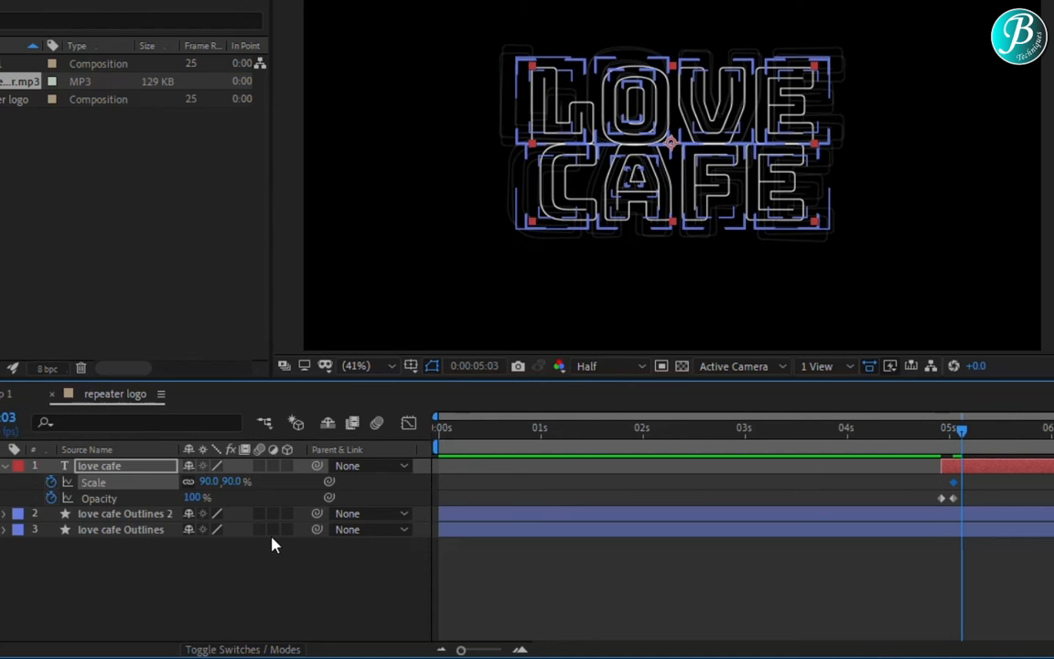
{"action": "left_click", "coordinate": [208, 481]}
{"action": "type", "text": "100"}
{"action": "key", "text": "Return"}
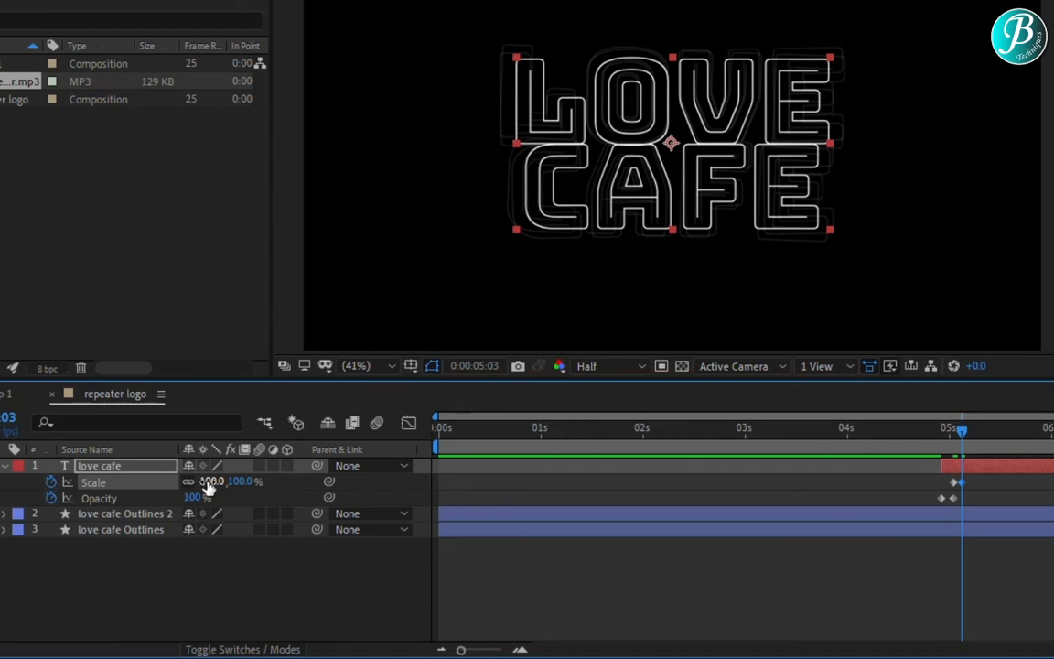
- Add a 95% Scale keyframe to the text layer at 0:00:05:06 and return the playhead to 0:00:05:01
{"action": "key", "text": "Page_Down"}
{"action": "key", "text": "Page_Down"}
{"action": "key", "text": "Page_Down"}
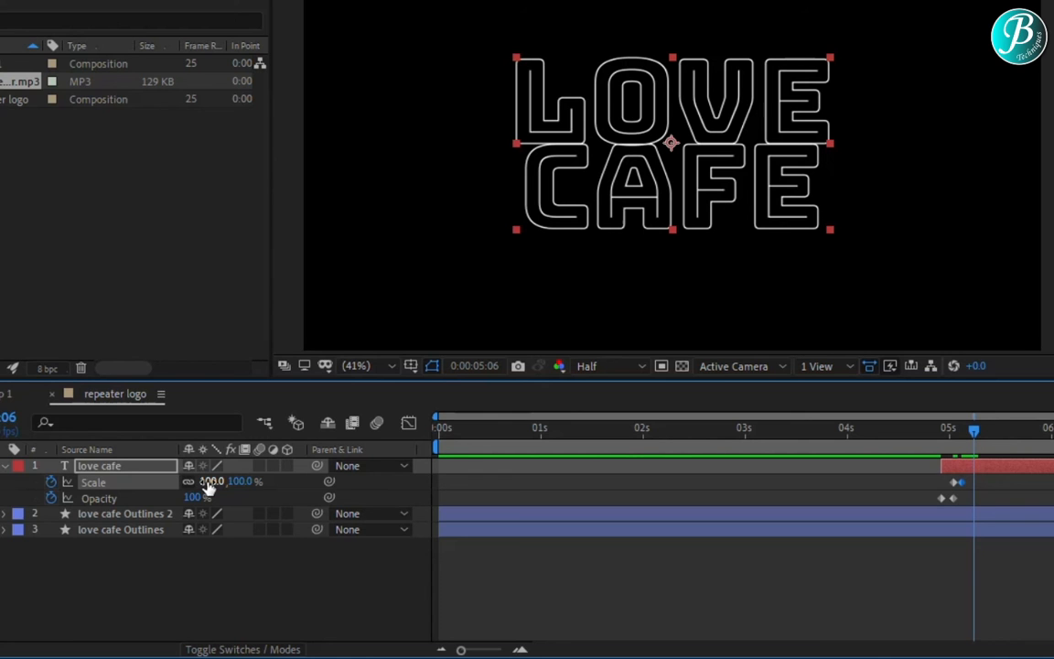
{"action": "left_click", "coordinate": [210, 481]}
{"action": "type", "text": "95"}
{"action": "left_click", "coordinate": [1036, 586]}
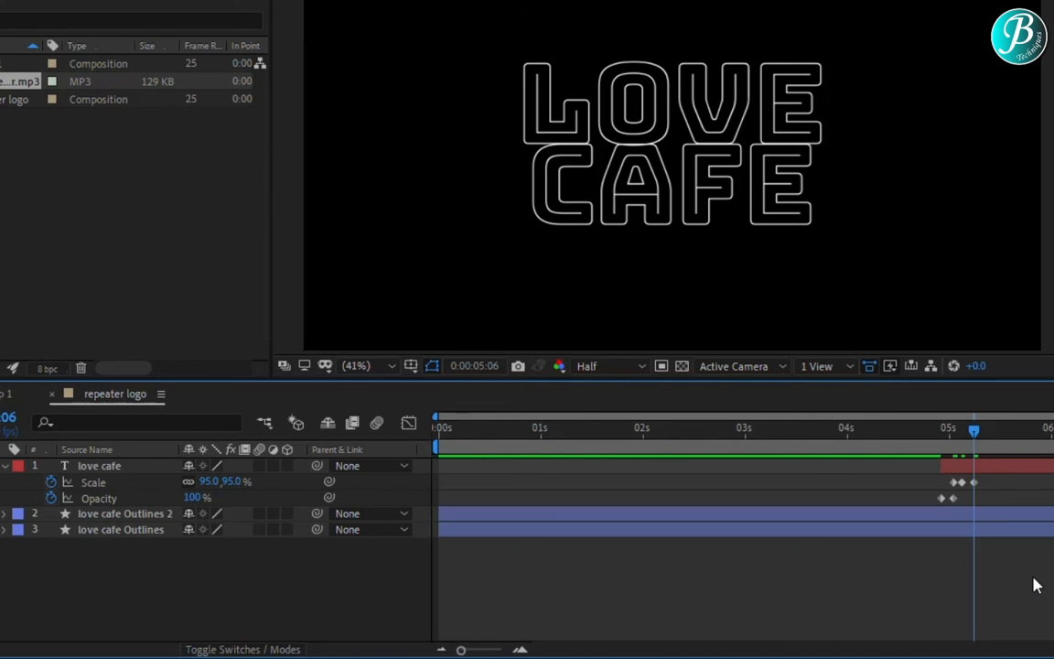
{"action": "mouse_move", "coordinate": [974, 429]}
{"action": "left_mouse_down"}
{"action": "mouse_move", "coordinate": [887, 432]}
{"action": "mouse_move", "coordinate": [954, 432]}
{"action": "left_mouse_up"}
{"action": "left_click", "coordinate": [935, 461]}
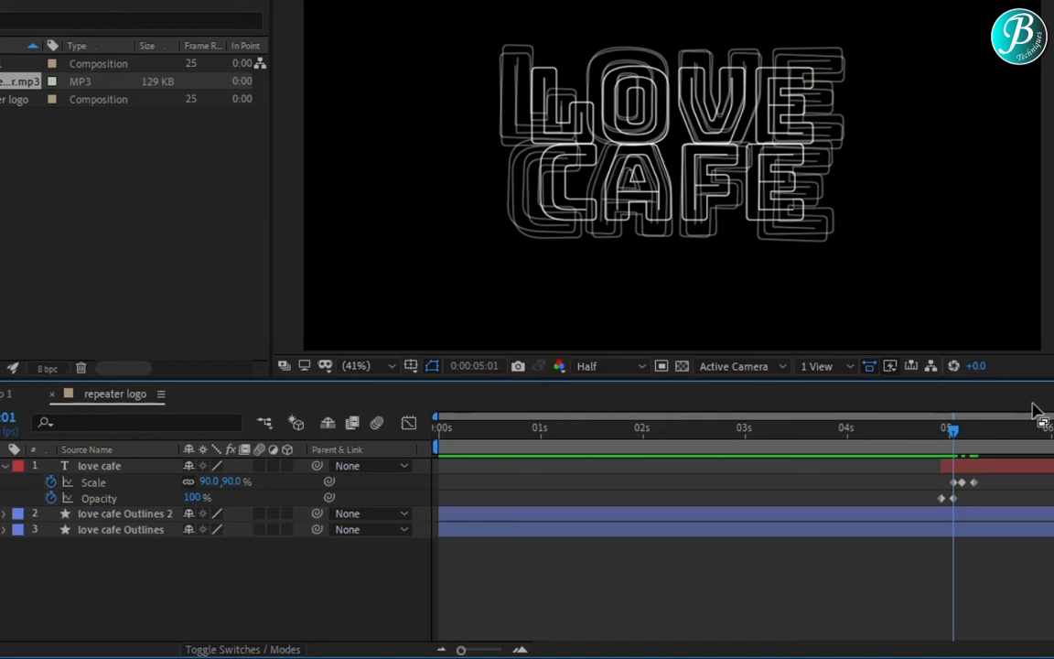
- Apply the Levels color correction effect to the love cafe Outlines 2 layer, with the playhead at 0:00:04:23
{"action": "left_click_drag", "start_coordinate": [952, 430], "coordinate": [943, 435]}
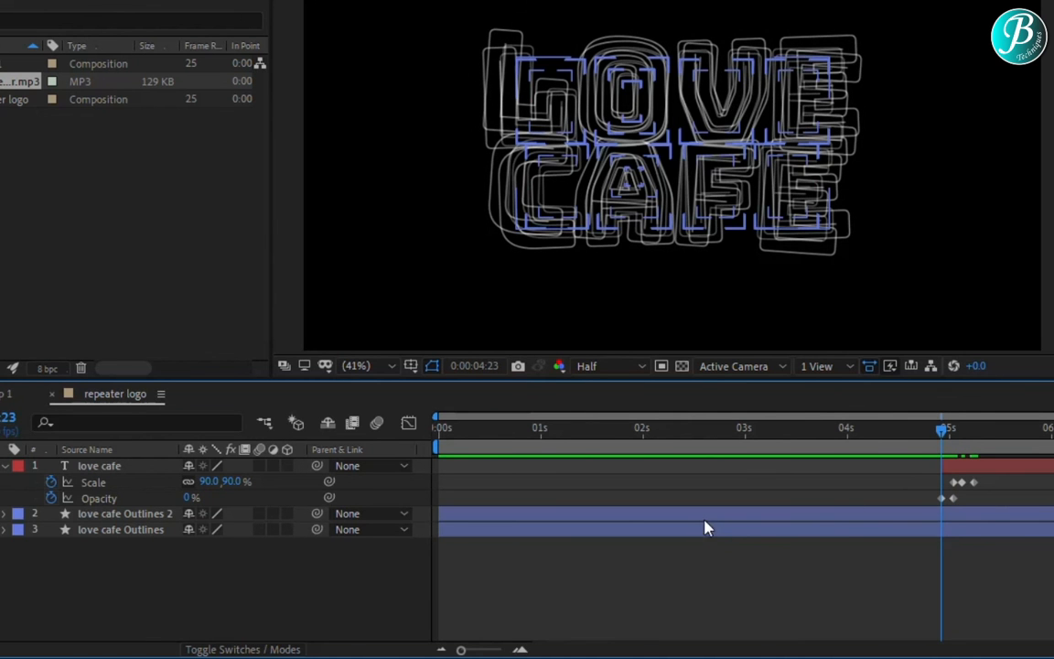
{"action": "left_click", "coordinate": [732, 515]}
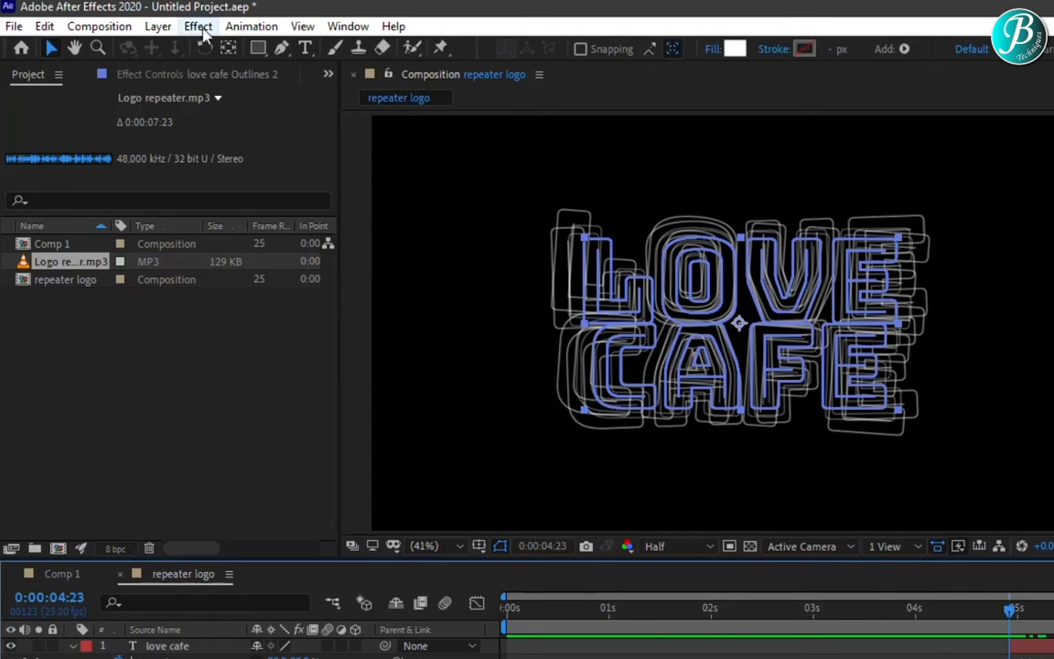
{"action": "left_click", "coordinate": [198, 26]}
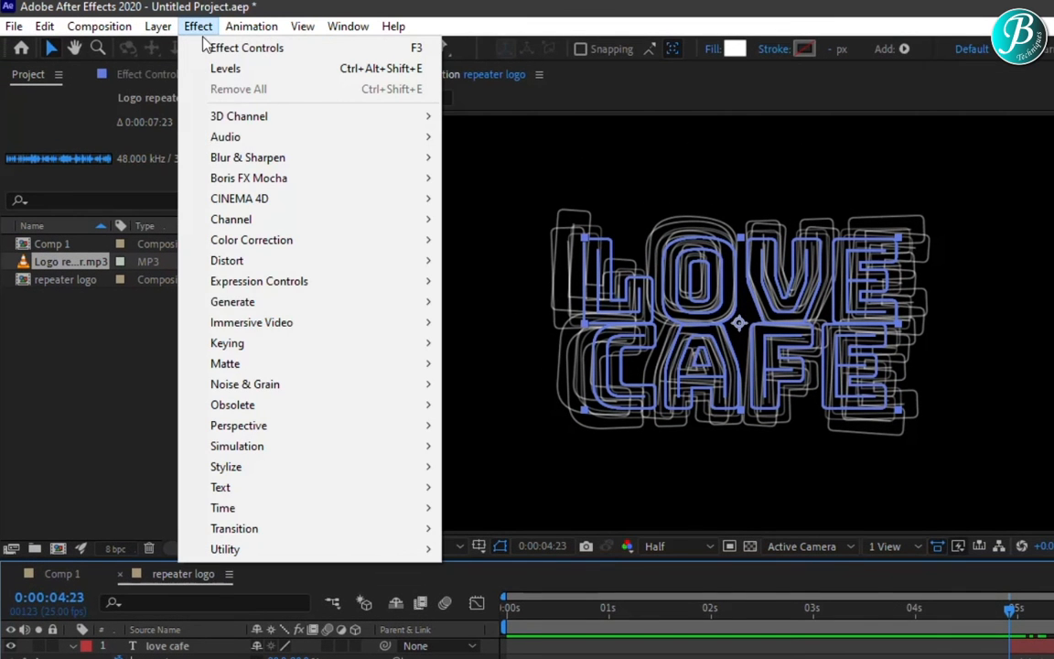
{"action": "mouse_move", "coordinate": [233, 243]}
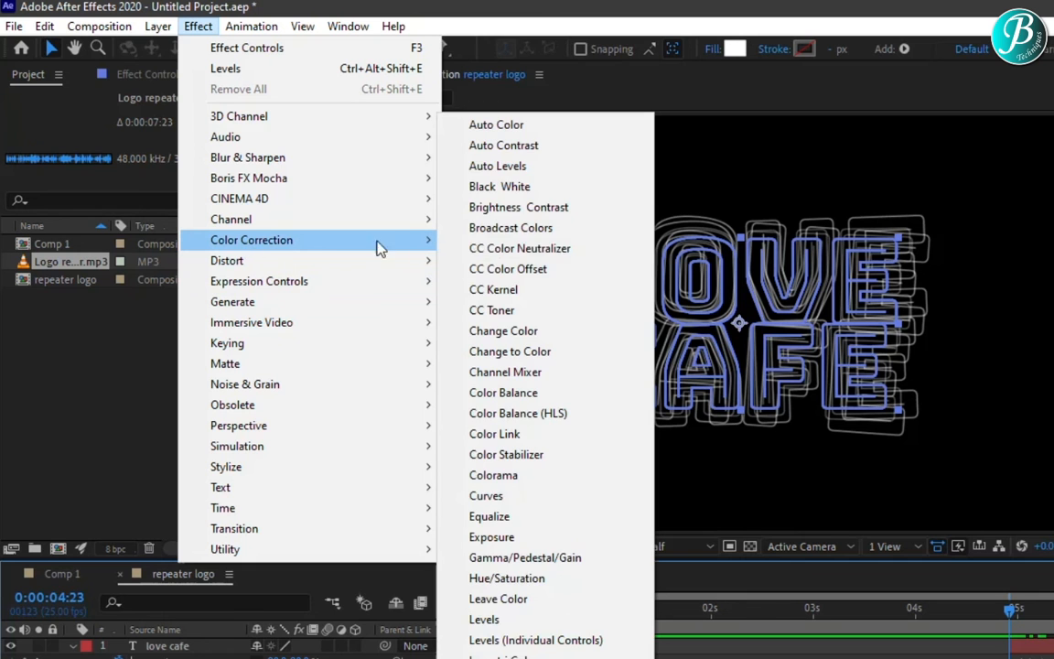
{"action": "left_click", "coordinate": [515, 626]}
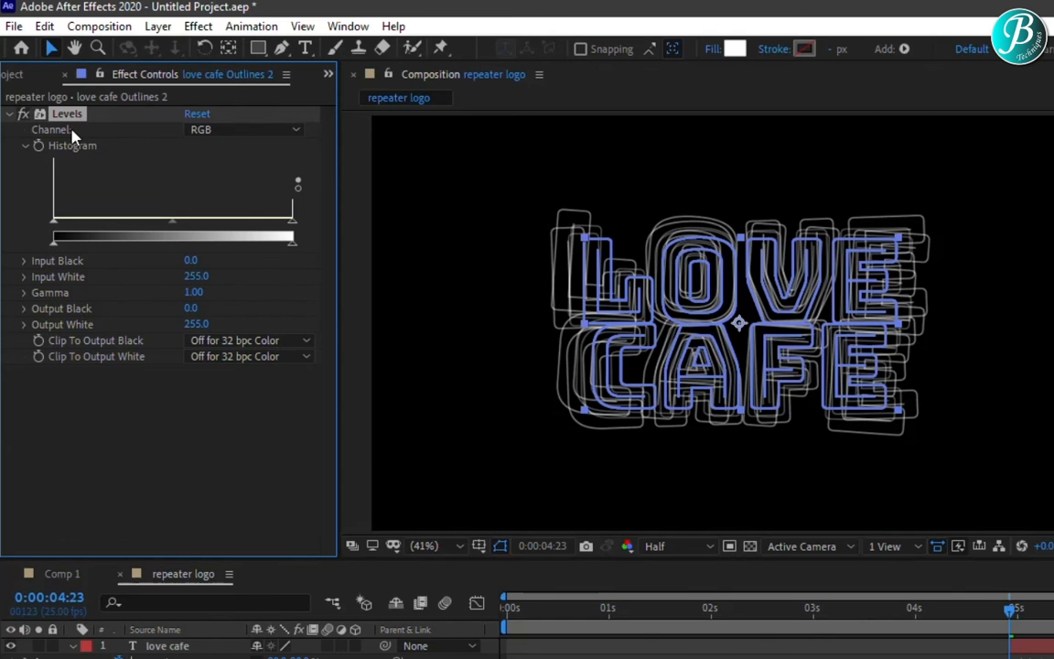
- Set the Levels channel to Alpha with Alpha Input White 124, and check the effect at 0:00:01:07 before returning to 0:00:04:23
{"action": "left_click", "coordinate": [234, 131]}
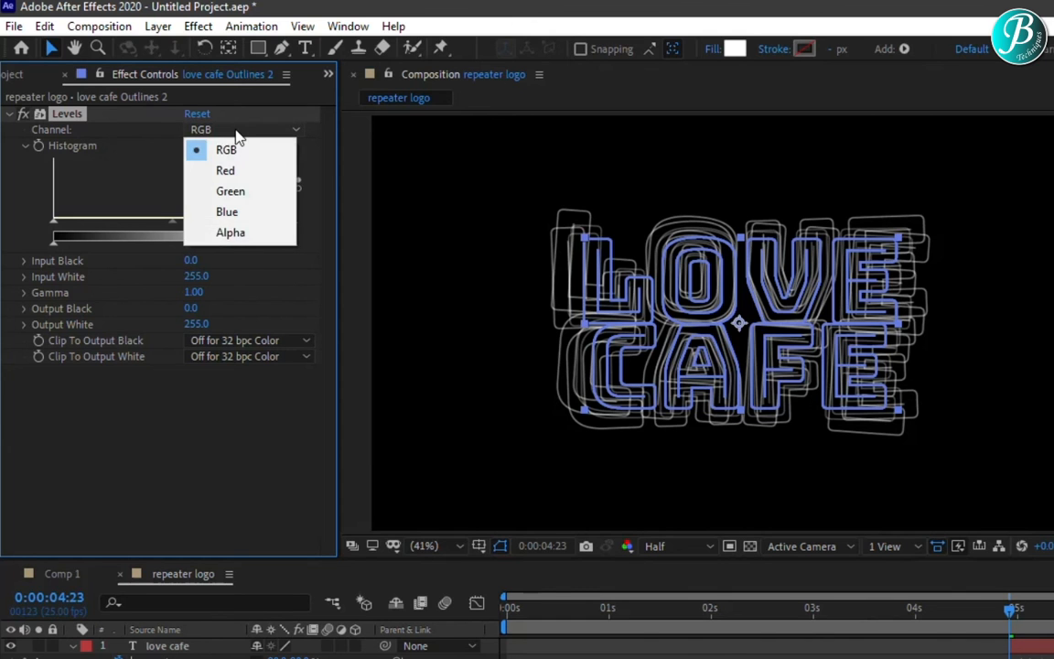
{"action": "left_click", "coordinate": [240, 236]}
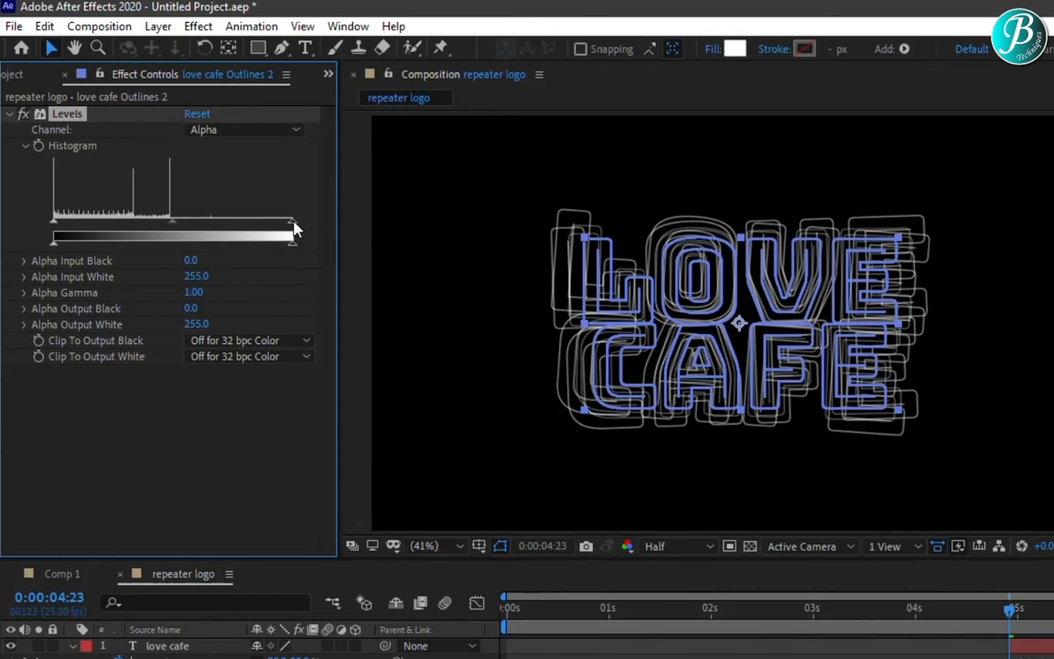
{"action": "left_click_drag", "start_coordinate": [293, 231], "coordinate": [172, 235]}
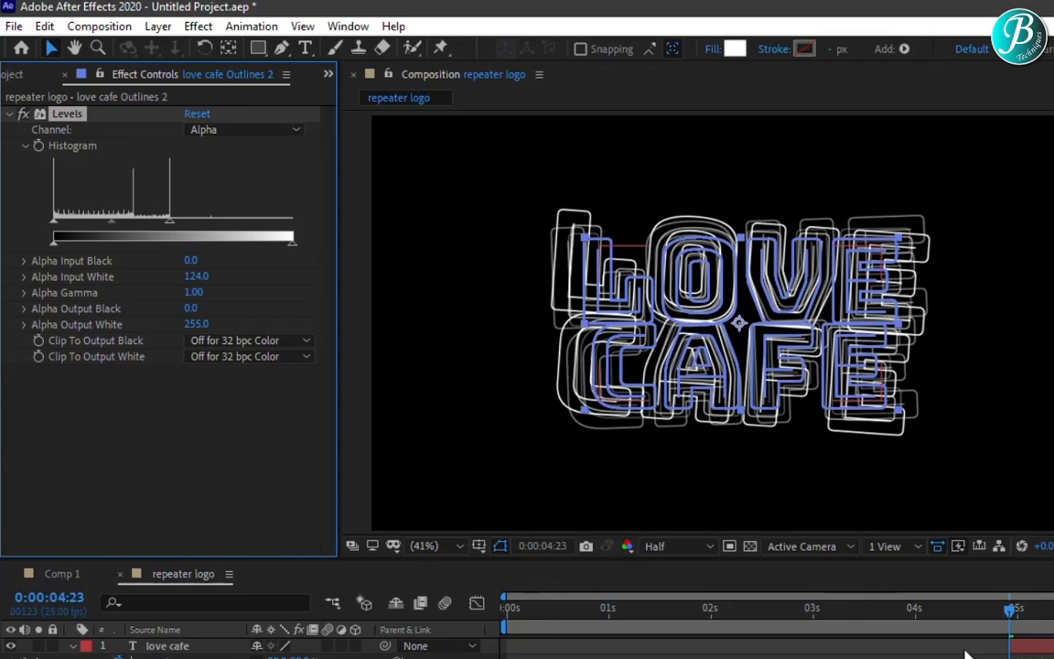
{"action": "left_click_drag", "start_coordinate": [1007, 608], "coordinate": [638, 620]}
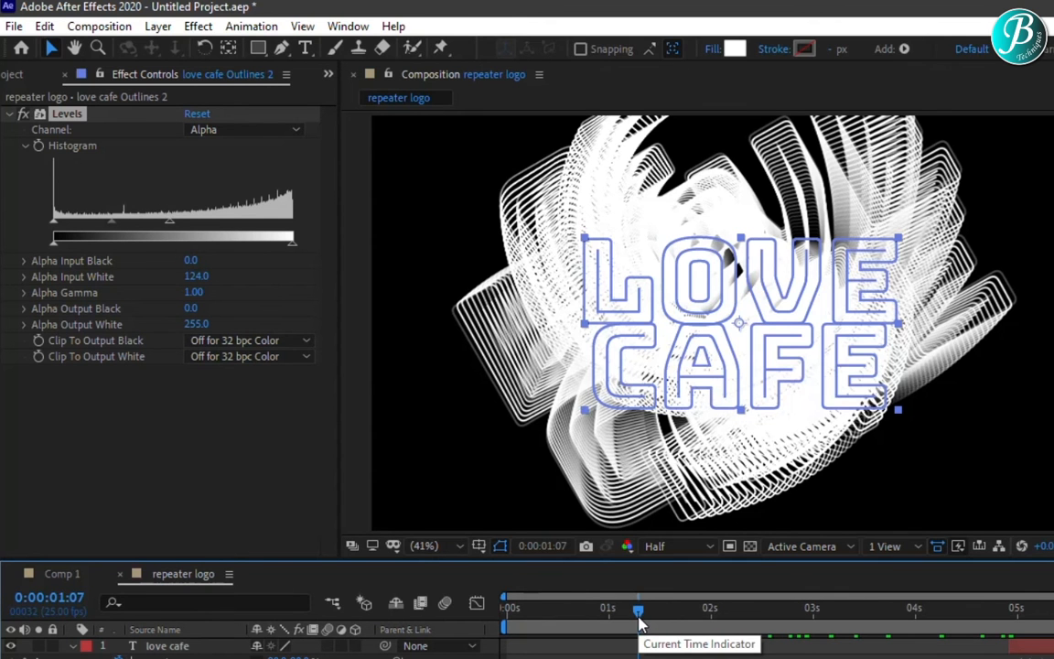
{"action": "mouse_move", "coordinate": [1015, 611]}
{"action": "left_mouse_down"}
{"action": "mouse_move", "coordinate": [1031, 614]}
{"action": "mouse_move", "coordinate": [1011, 613]}
{"action": "left_mouse_up"}
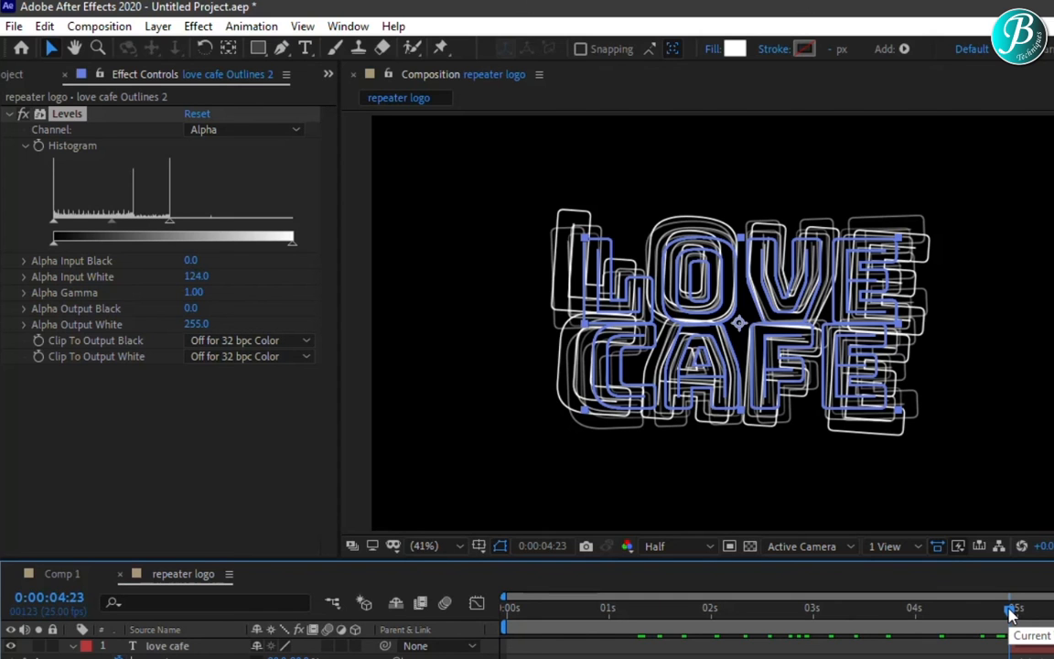
- Keyframe the Levels Histogram at 0:00:04:23, and set Alpha Input White to 255 at 0:00:04:13
{"action": "left_click", "coordinate": [38, 146]}
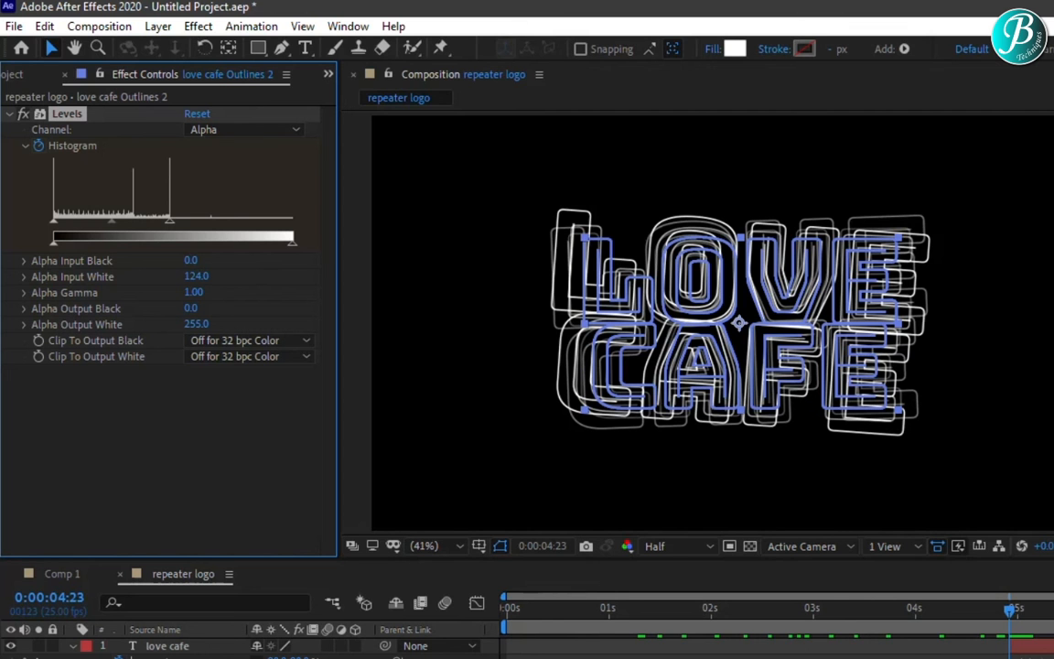
{"action": "key", "text": "Page_Up"}
{"action": "key", "text": "Page_Up"}
{"action": "key", "text": "Page_Up"}
{"action": "key", "text": "Page_Up"}
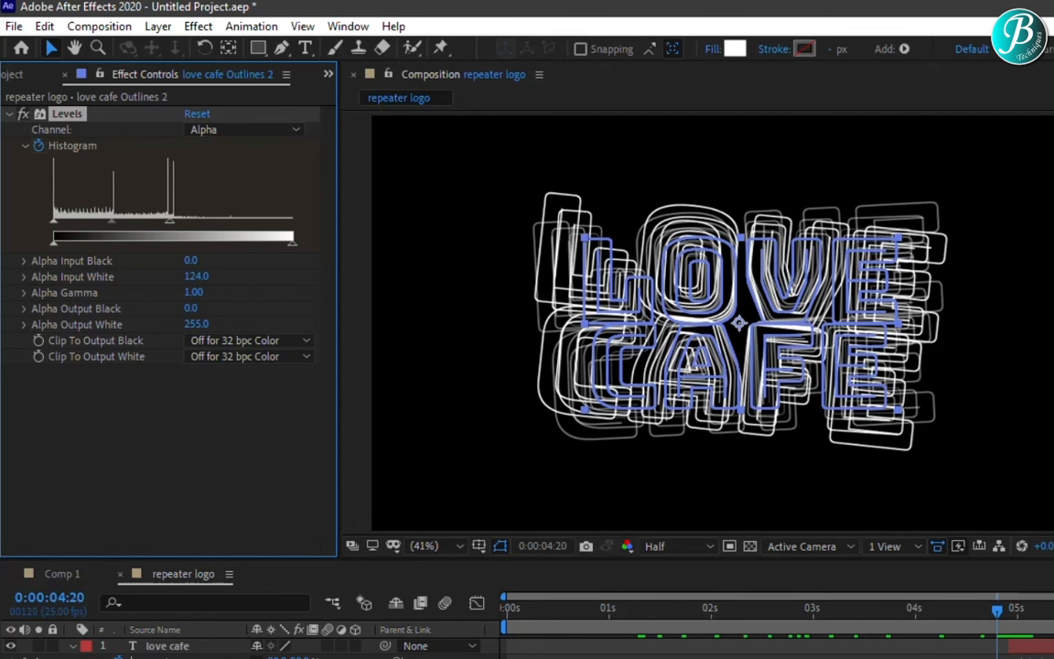
{"action": "key", "text": "Page_Up"}
{"action": "key", "text": "Page_Up"}
{"action": "key", "text": "Page_Up"}
{"action": "key", "text": "Page_Up"}
{"action": "key", "text": "Page_Up"}
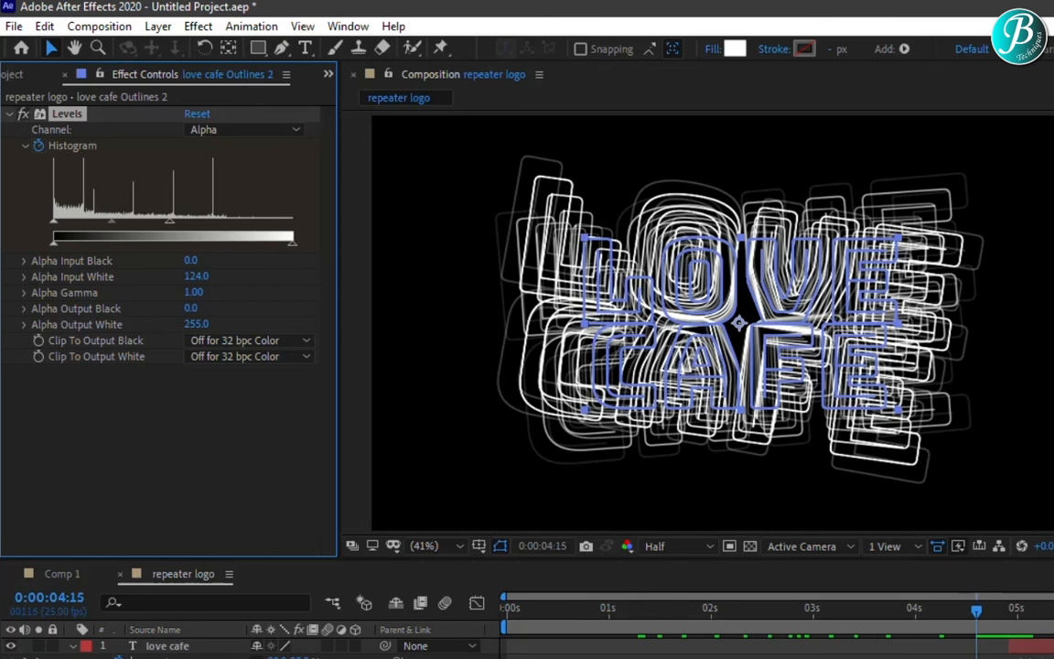
{"action": "key", "text": "Page_Up"}
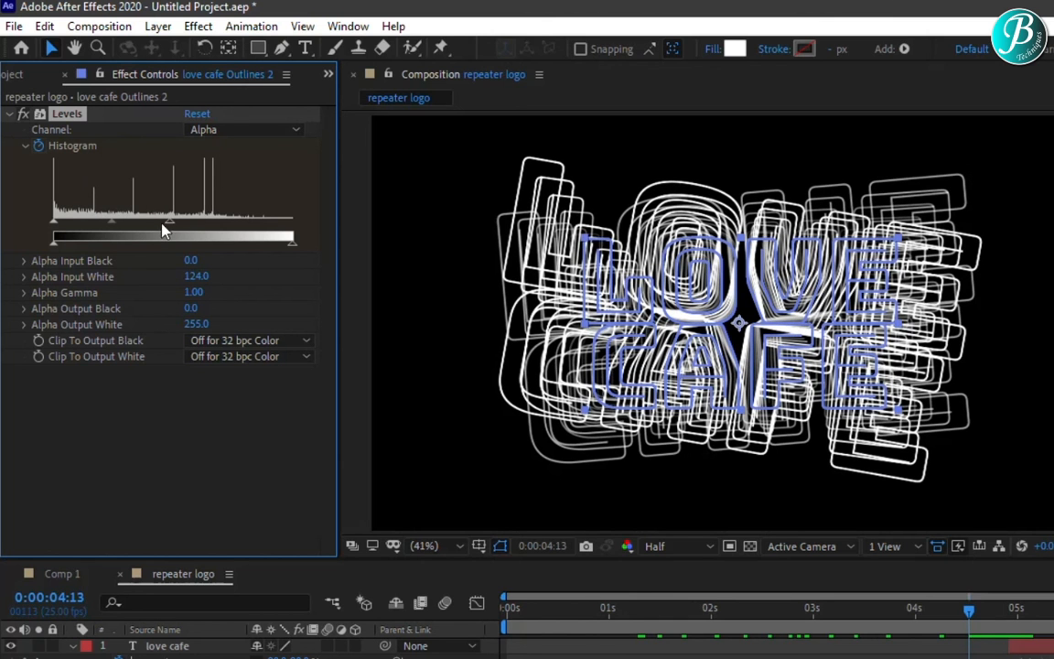
{"action": "left_click_drag", "start_coordinate": [172, 229], "coordinate": [302, 227]}
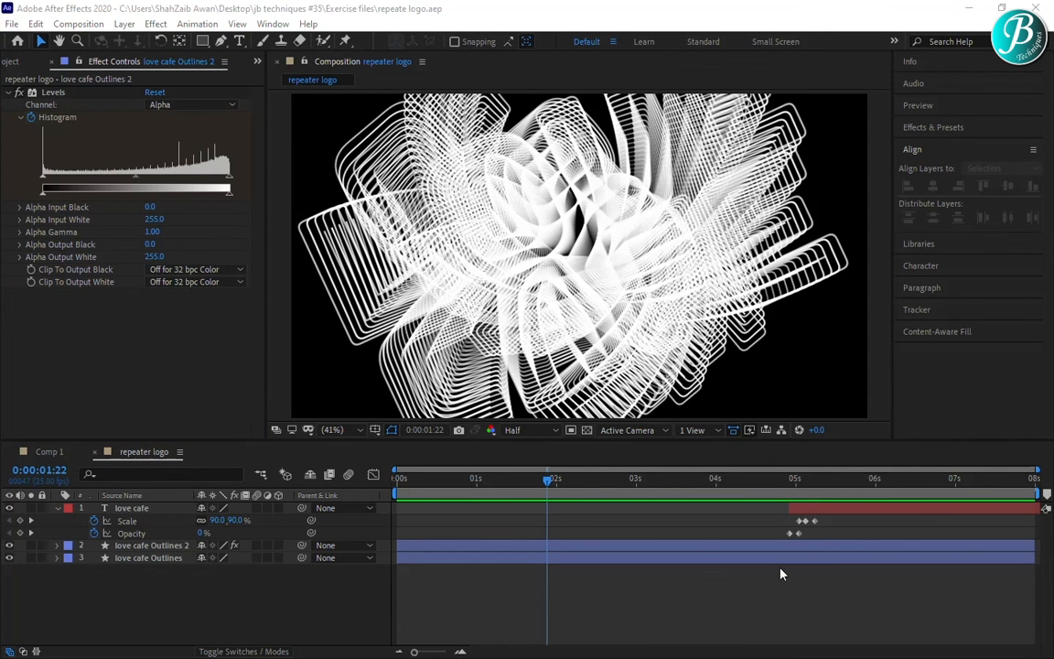
- Add Logo repeater.mp3 from the project to the repeater logo composition, beneath the outline layers and starting at 0 seconds
{"action": "left_click", "coordinate": [256, 62]}
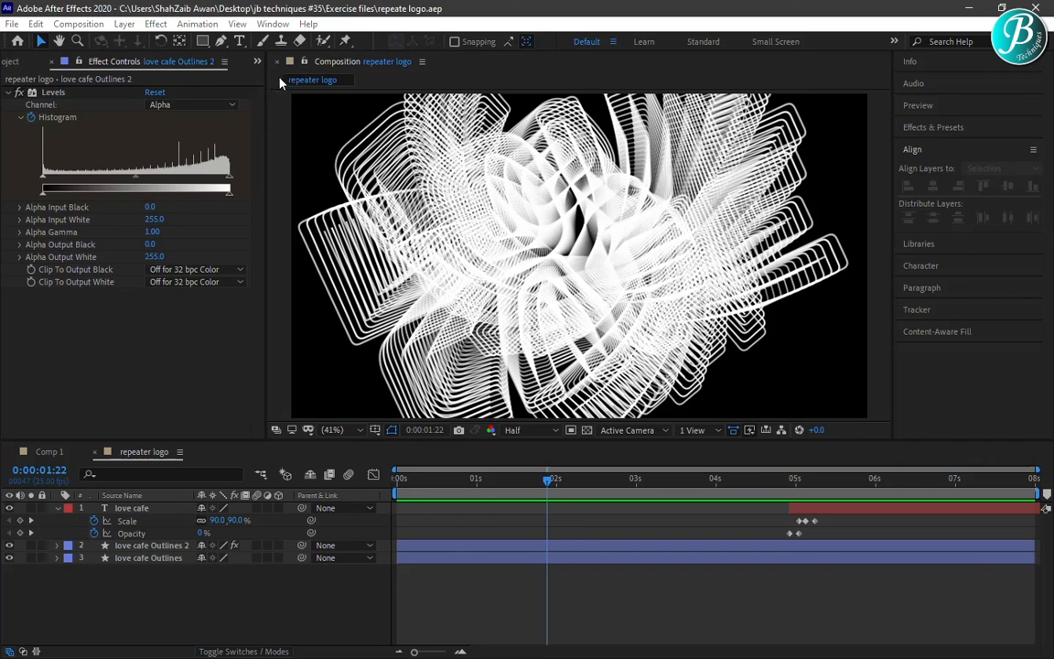
{"action": "left_click", "coordinate": [291, 79]}
{"action": "left_click_drag", "start_coordinate": [36, 207], "coordinate": [446, 569]}
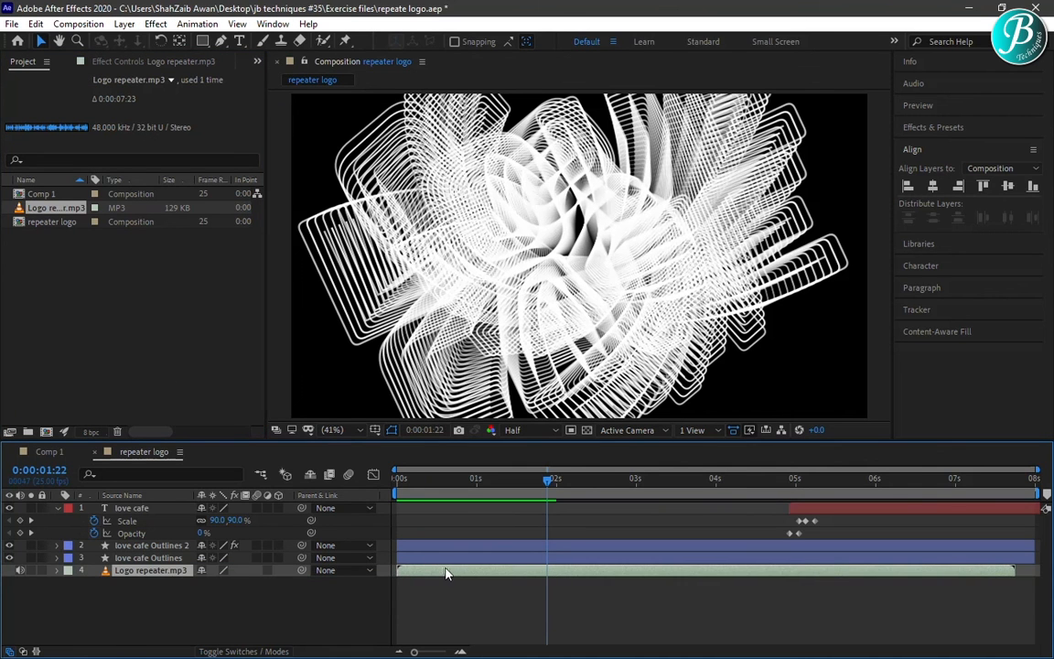
{"action": "left_click", "coordinate": [482, 506]}
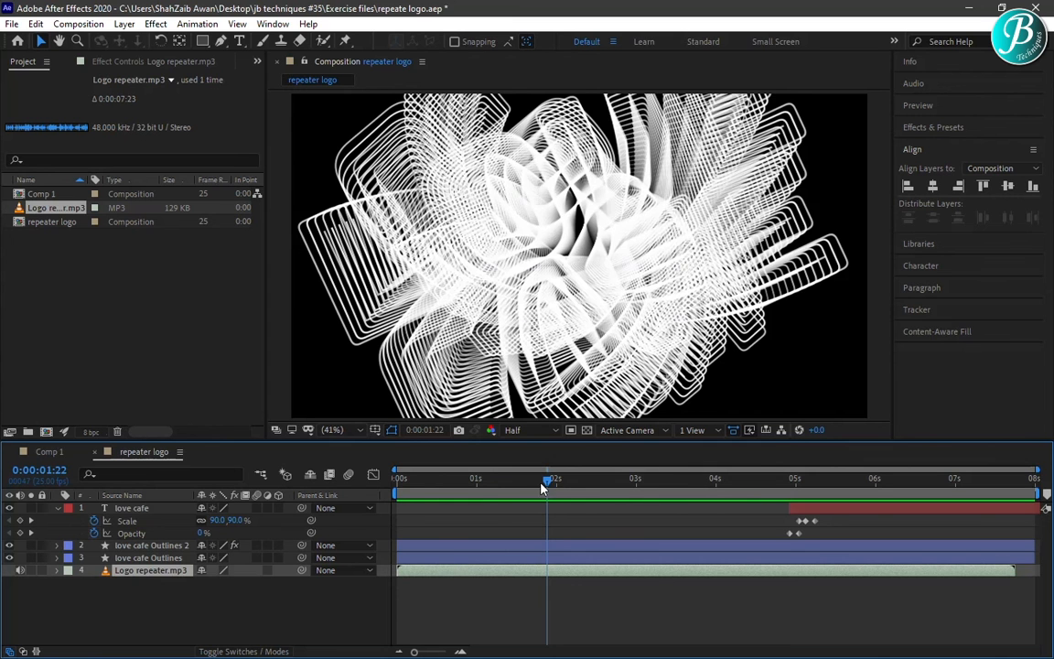
- Preview the logo animation full screen from 0:00:00:00, and restore the normal workspace layout
{"action": "left_click_drag", "start_coordinate": [547, 478], "coordinate": [397, 485]}
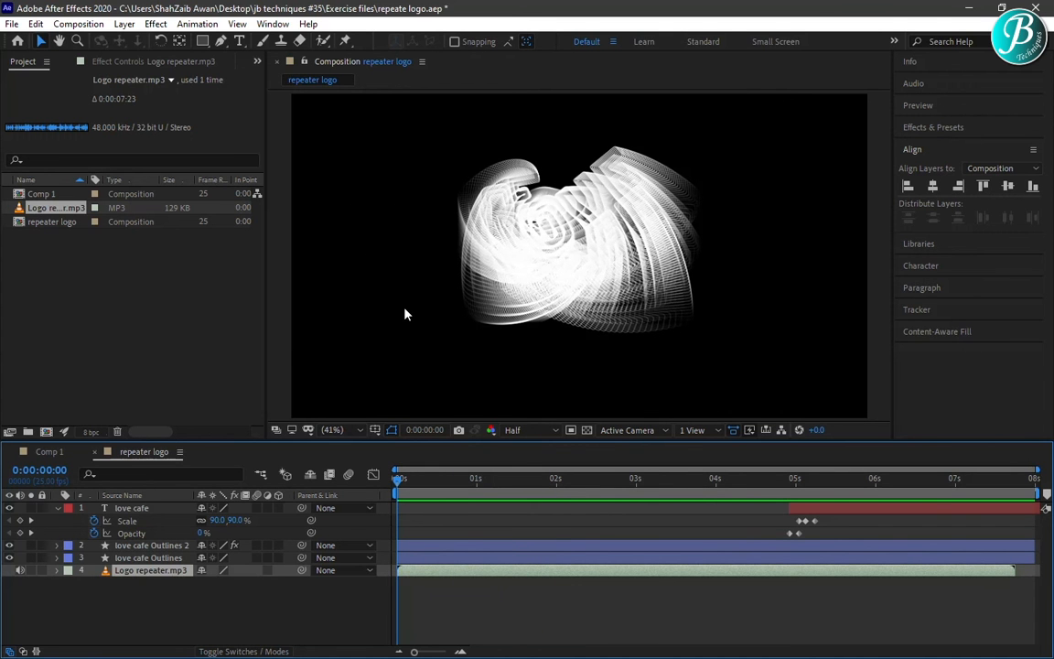
{"action": "key", "text": "grave"}
{"action": "key", "text": "space"}
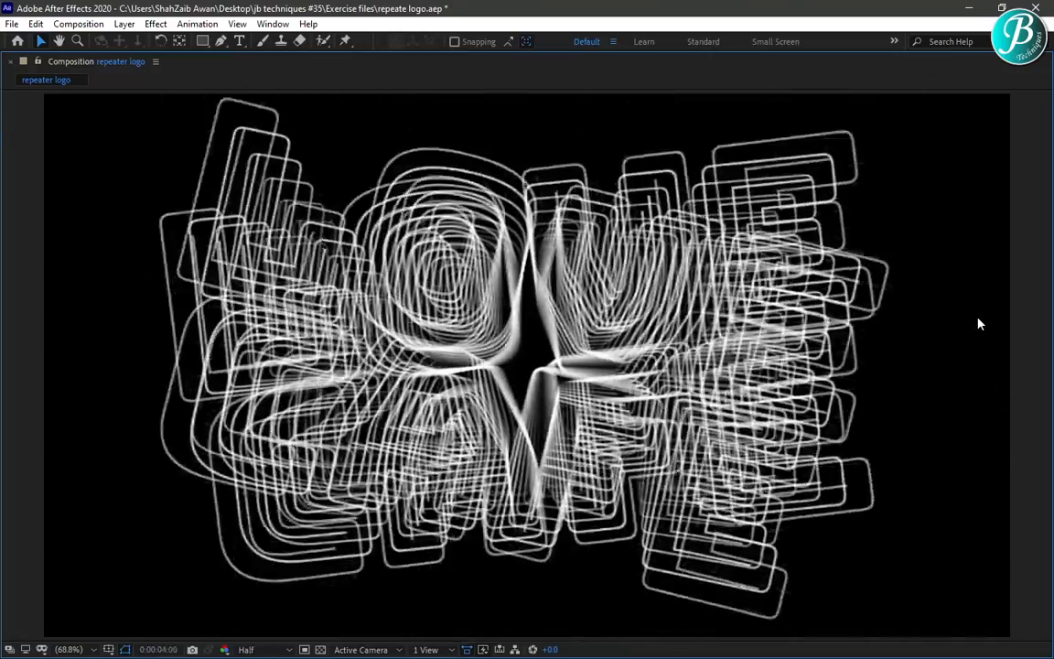
{"action": "key", "text": "grave"}
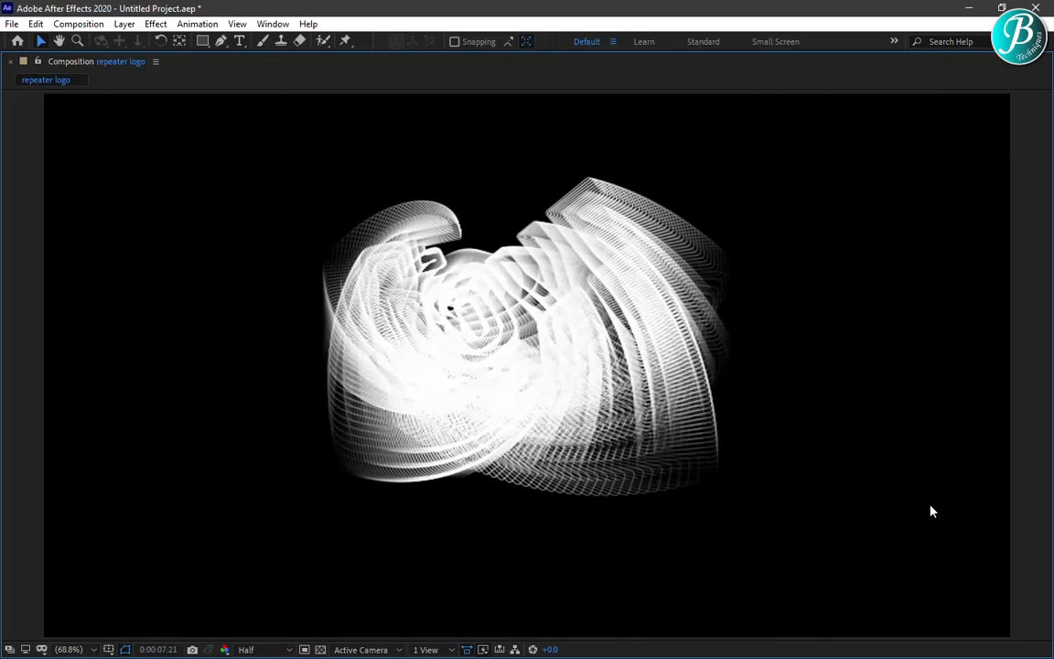
{"action": "key", "text": "grave"}
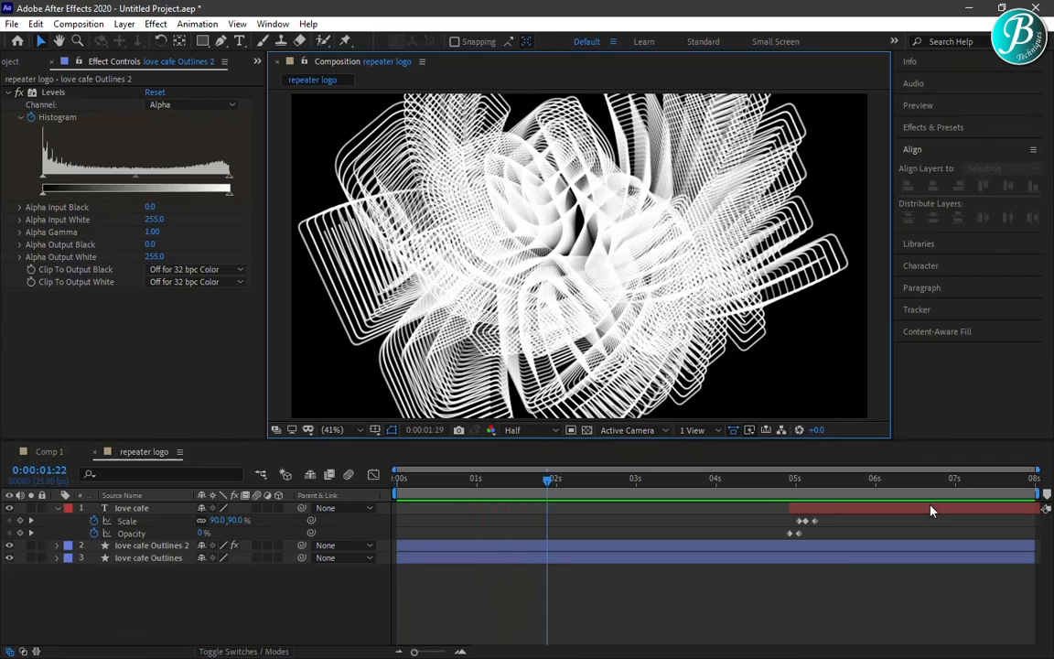